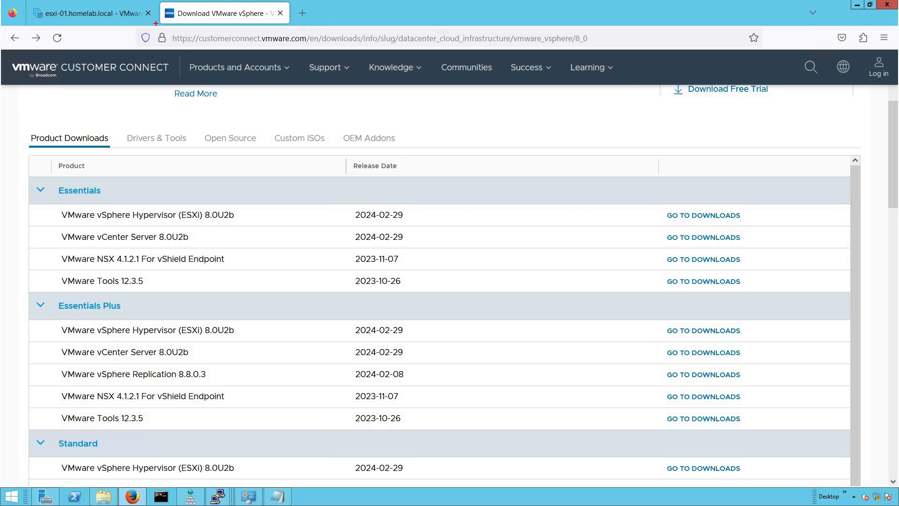
Keep vSphere version 8.0 selected and scroll to the vCenter Server 8.0U2b row under Essentials
{"action": "left_click_drag", "start_coordinate": [156, 22], "coordinate": [337, 49]}
{"action": "scroll", "coordinate": [892, 124], "scroll_direction": "up", "scroll_amount": 4}
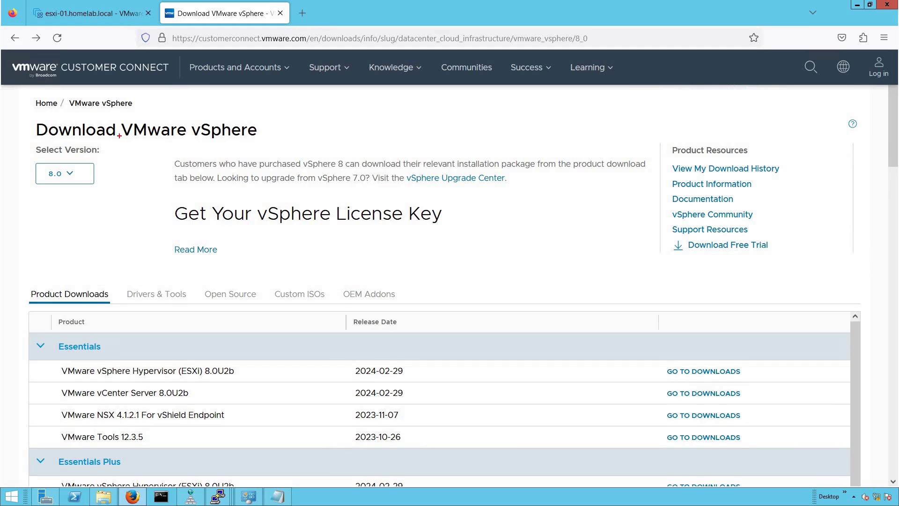
{"action": "left_click_drag", "start_coordinate": [99, 110], "coordinate": [298, 146]}
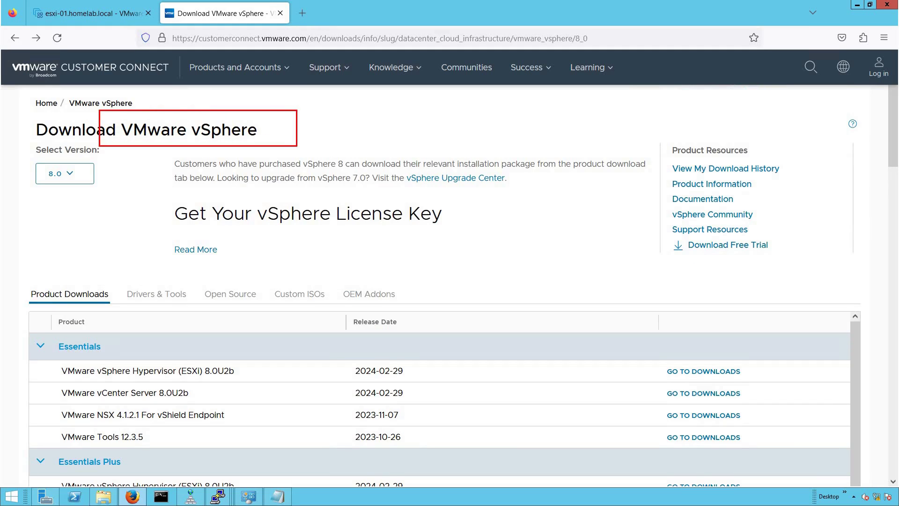
{"action": "left_click", "coordinate": [70, 177]}
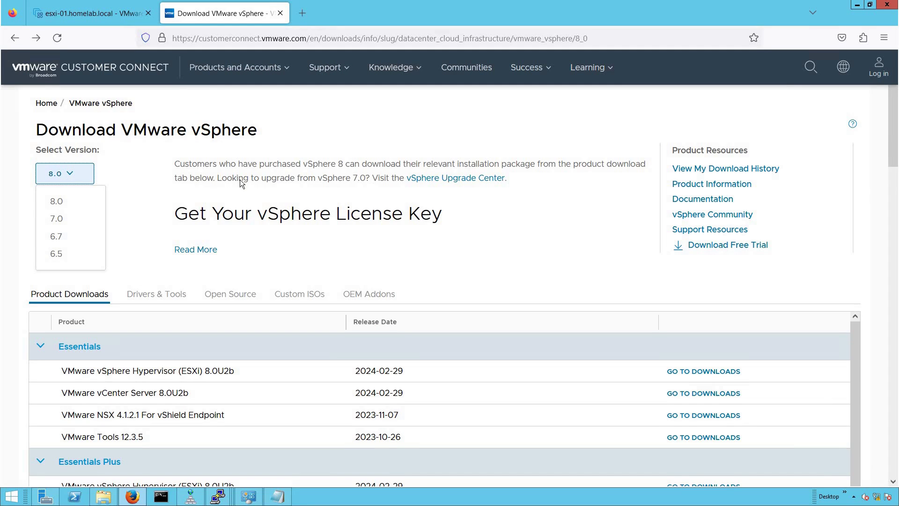
{"action": "left_click", "coordinate": [327, 154]}
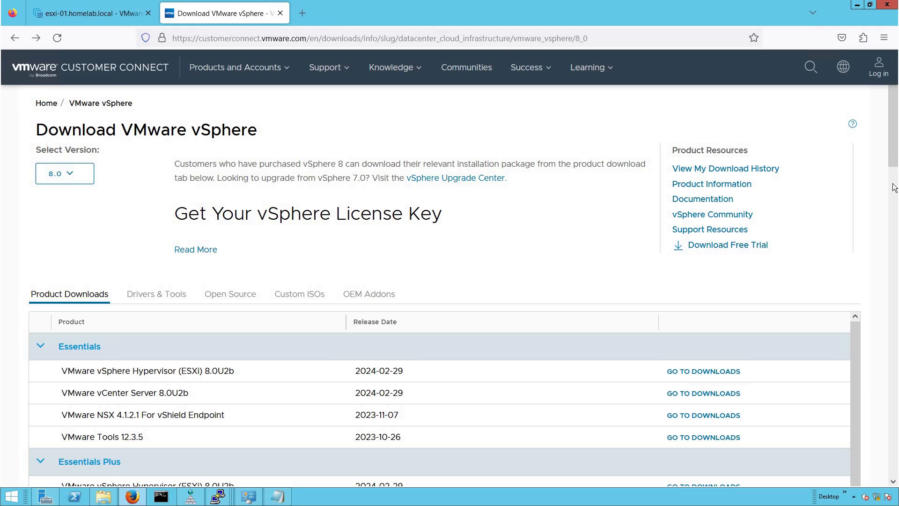
{"action": "scroll", "coordinate": [895, 187], "scroll_direction": "down", "scroll_amount": 2}
{"action": "scroll", "coordinate": [895, 203], "scroll_direction": "down", "scroll_amount": 1}
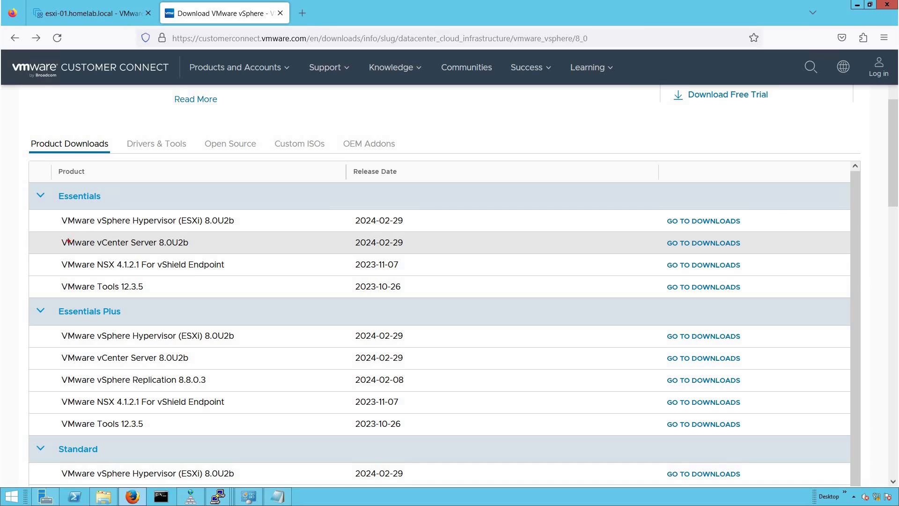
{"action": "mouse_move", "coordinate": [56, 229]}
{"action": "left_mouse_down"}
{"action": "mouse_move", "coordinate": [156, 256]}
{"action": "mouse_move", "coordinate": [239, 255]}
{"action": "left_mouse_up"}
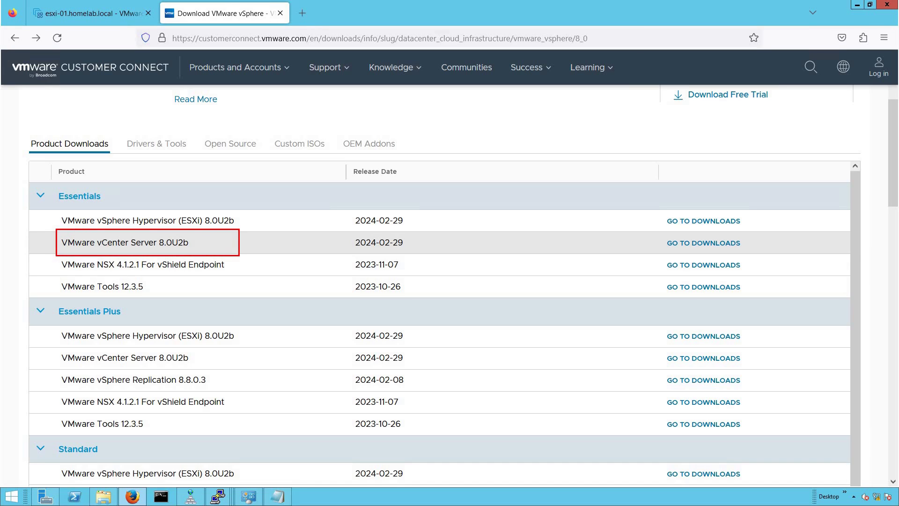
{"action": "key", "text": "ctrl+z"}
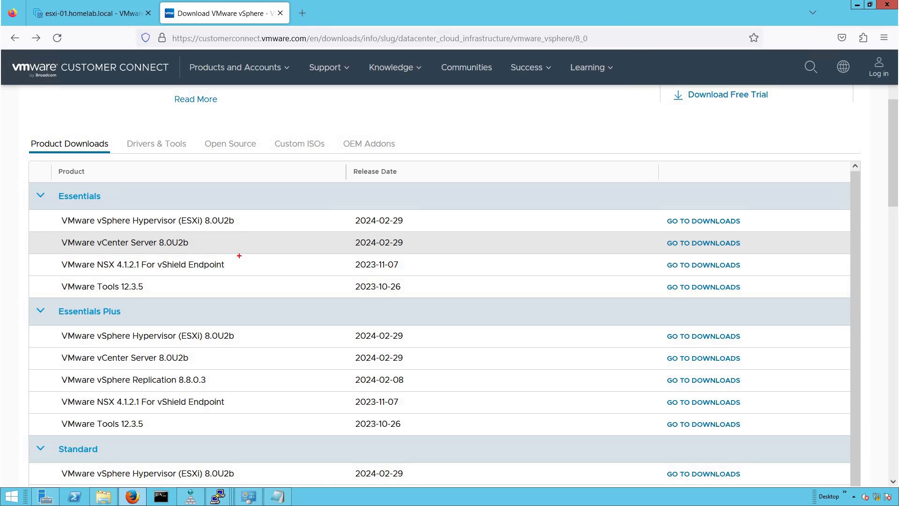
Open the vCenter Server 8.0U2b downloads, showing the 10.47 GB Appliance ISO and 7.58 GB Update Bundle
{"action": "left_click", "coordinate": [701, 248]}
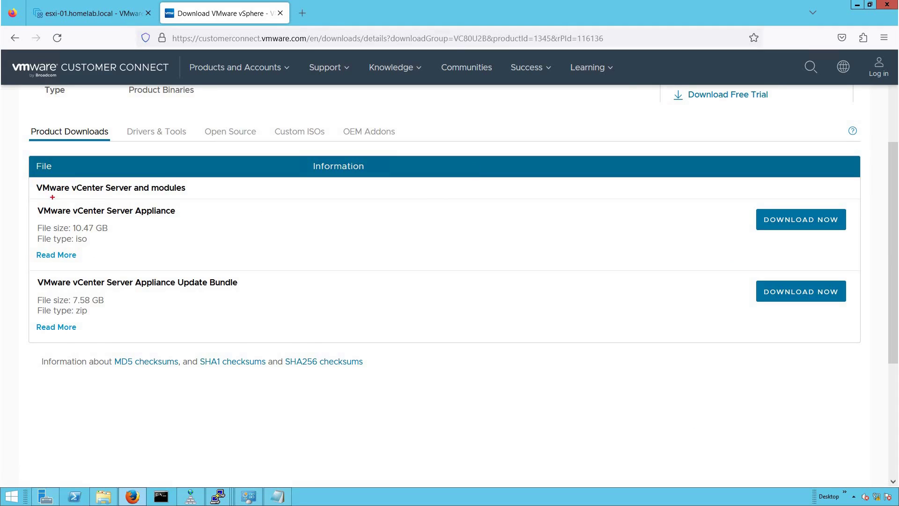
{"action": "left_click_drag", "start_coordinate": [24, 203], "coordinate": [213, 222]}
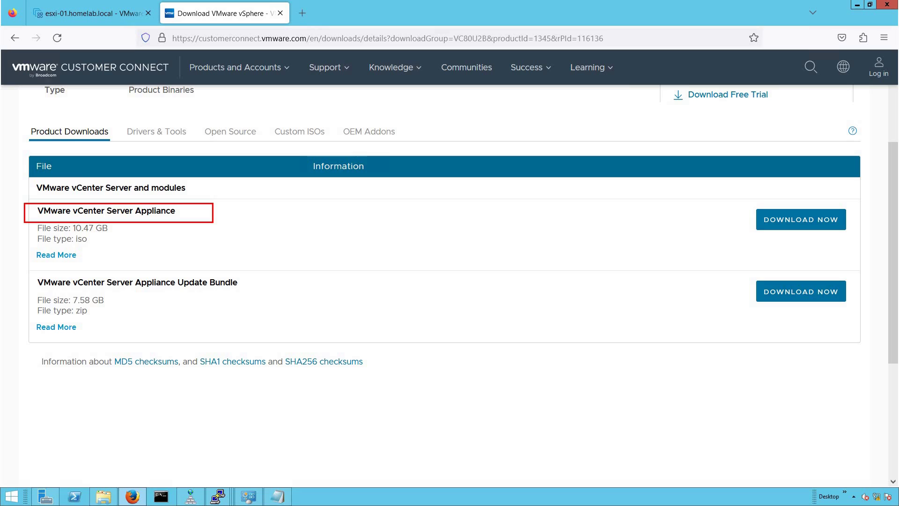
{"action": "key", "text": "ctrl+z"}
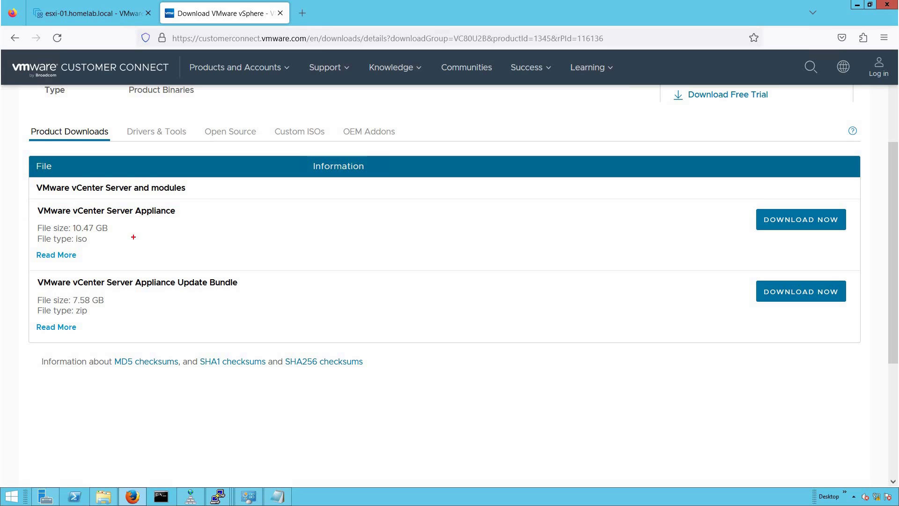
{"action": "mouse_move", "coordinate": [27, 220]}
{"action": "left_mouse_down"}
{"action": "mouse_move", "coordinate": [105, 238]}
{"action": "mouse_move", "coordinate": [141, 233]}
{"action": "left_mouse_up"}
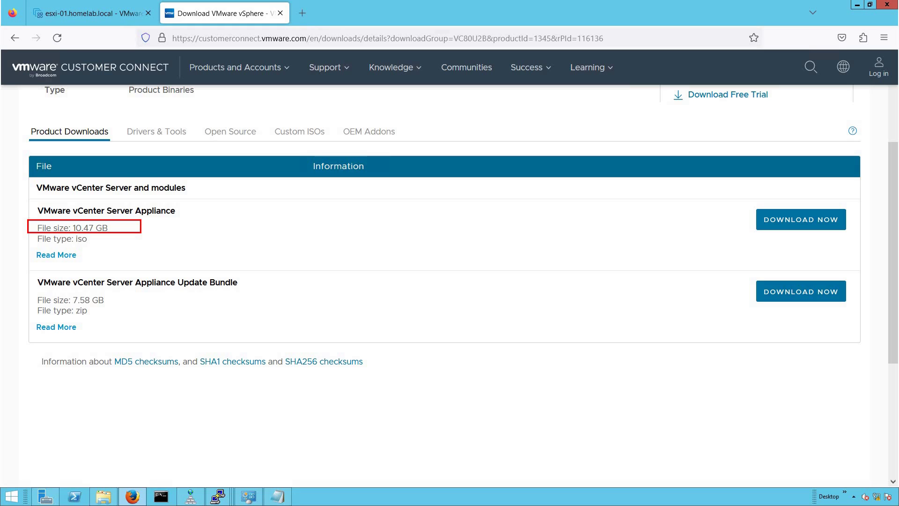
{"action": "key", "text": "e"}
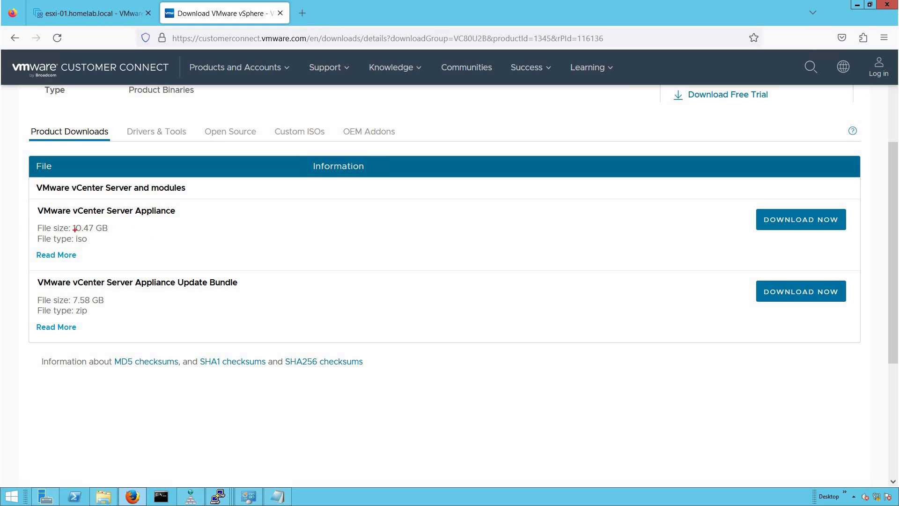
{"action": "left_click_drag", "start_coordinate": [31, 230], "coordinate": [106, 247]}
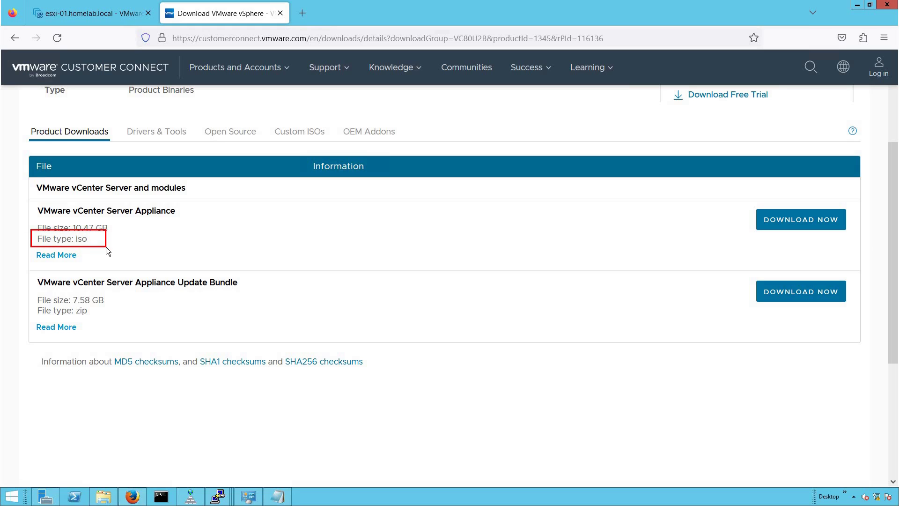
{"action": "key", "text": "Escape"}
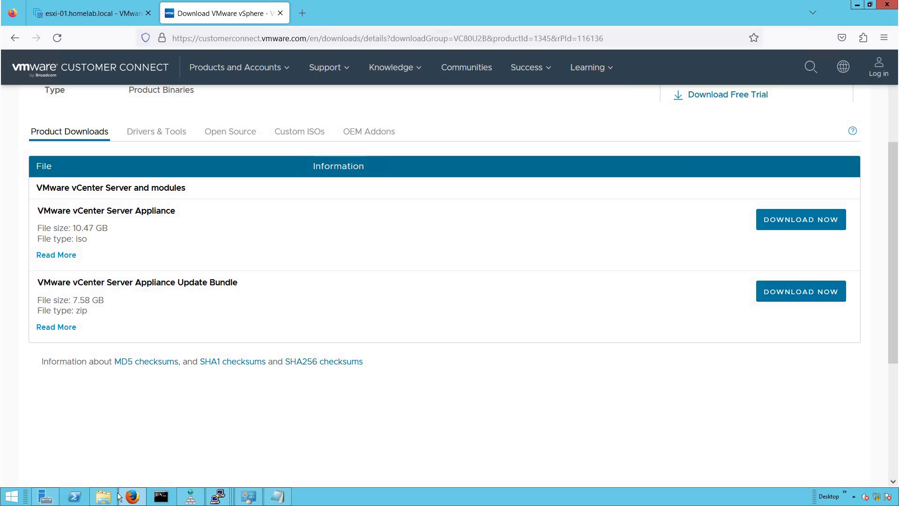
Select the VMware-VCSA-all-8.0.1-21560480 image in ISO Images on D: and bring up its context menu
{"action": "left_click", "coordinate": [105, 501]}
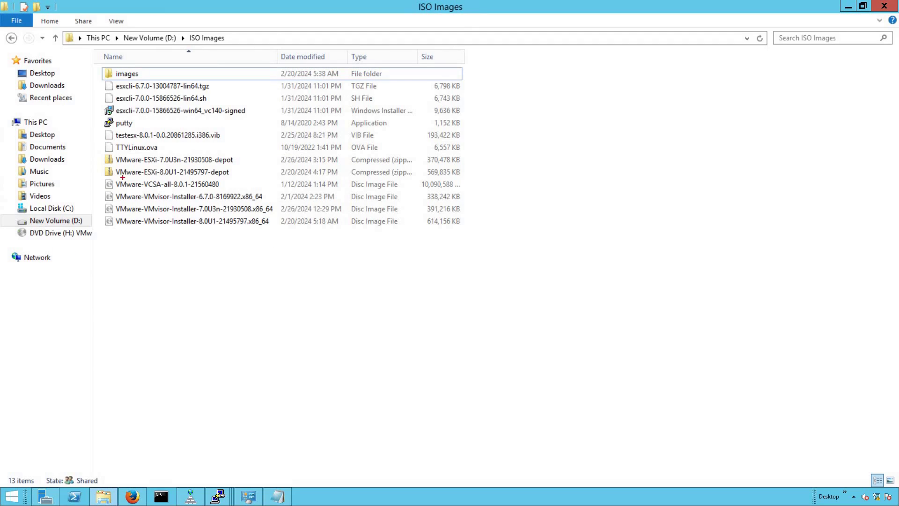
{"action": "left_click_drag", "start_coordinate": [99, 178], "coordinate": [150, 188]}
{"action": "left_click", "coordinate": [209, 183]}
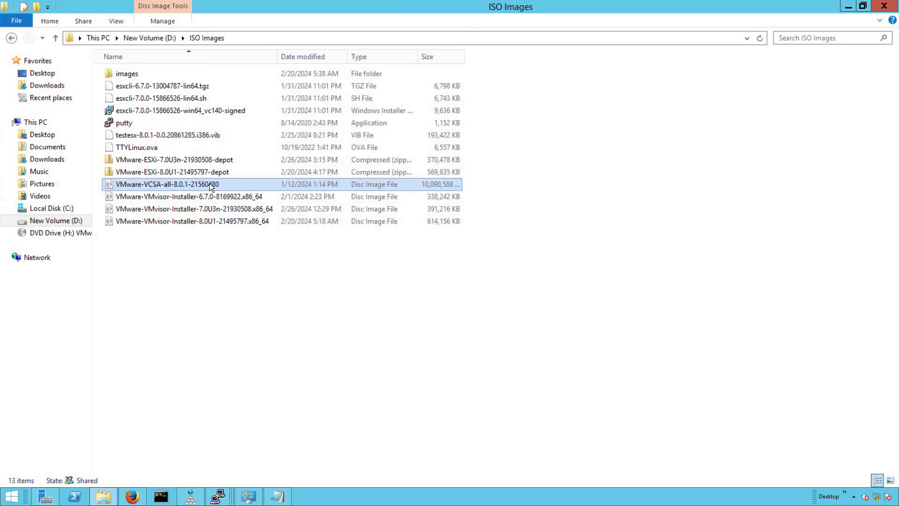
{"action": "right_click", "coordinate": [210, 183]}
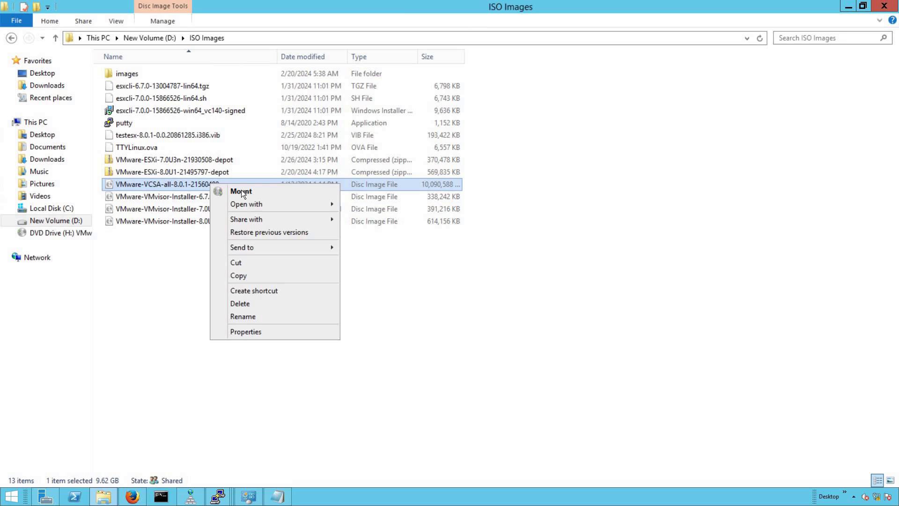
Mount the VCSA image, browse into vcsa-ui-installer\win32, and select the installer application
{"action": "left_click", "coordinate": [241, 190]}
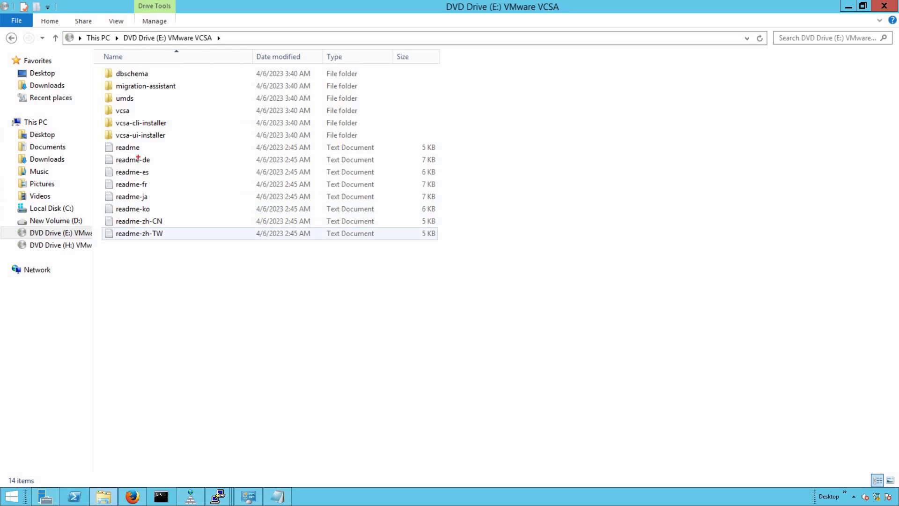
{"action": "left_click_drag", "start_coordinate": [100, 115], "coordinate": [189, 128]}
{"action": "left_click_drag", "start_coordinate": [106, 125], "coordinate": [196, 144]}
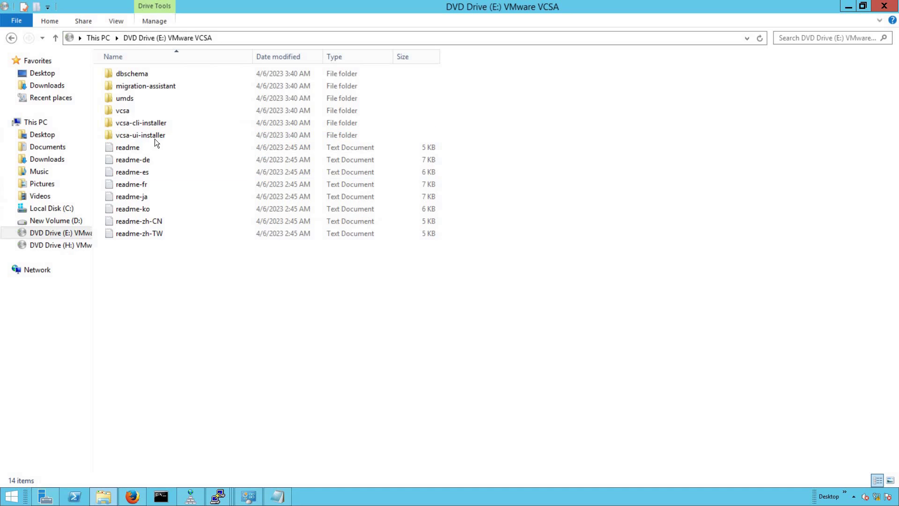
{"action": "double_click", "coordinate": [158, 135]}
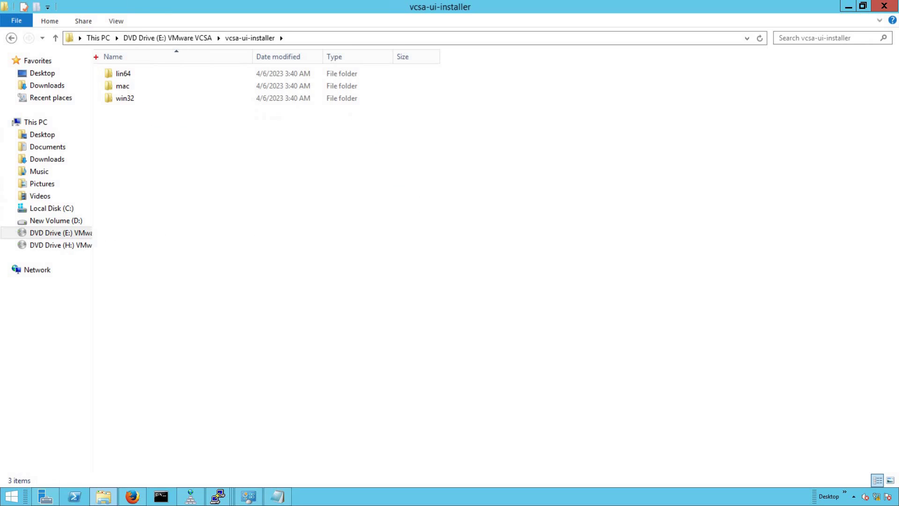
{"action": "left_click_drag", "start_coordinate": [95, 57], "coordinate": [161, 113]}
{"action": "double_click", "coordinate": [126, 99]}
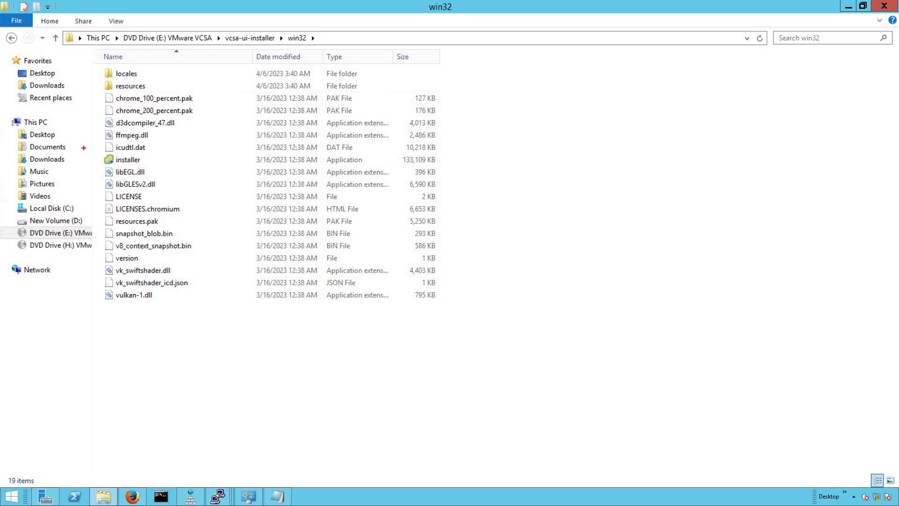
{"action": "left_click_drag", "start_coordinate": [84, 148], "coordinate": [153, 169]}
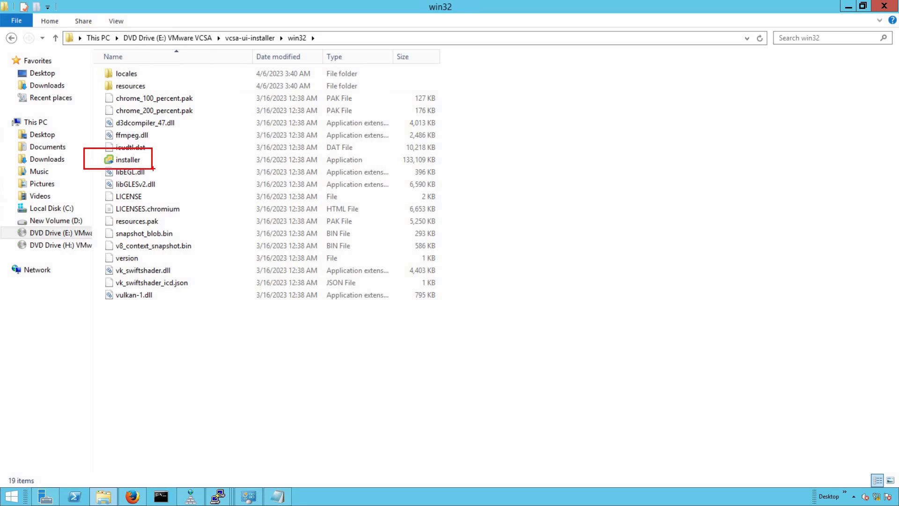
{"action": "left_click", "coordinate": [127, 162]}
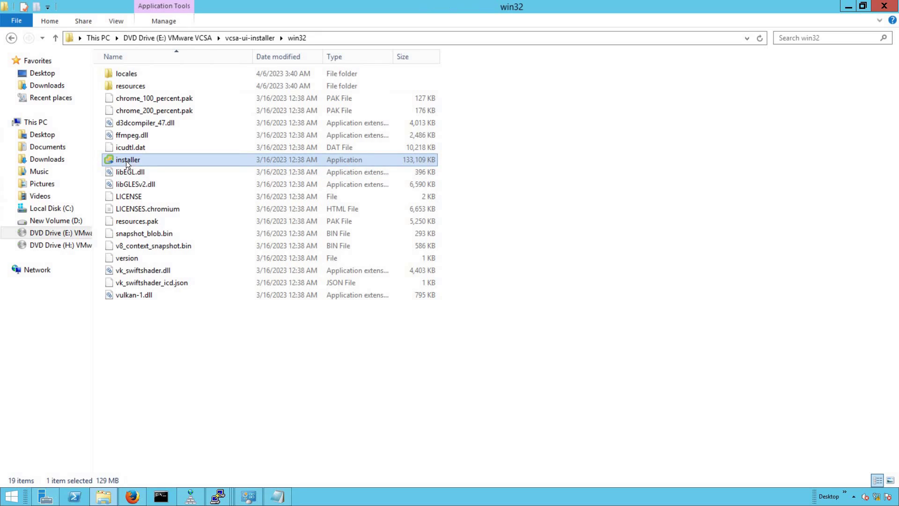
Launch installer.exe from the win32 folder to start the vCenter Server 8.0 Installer
{"action": "double_click", "coordinate": [125, 161]}
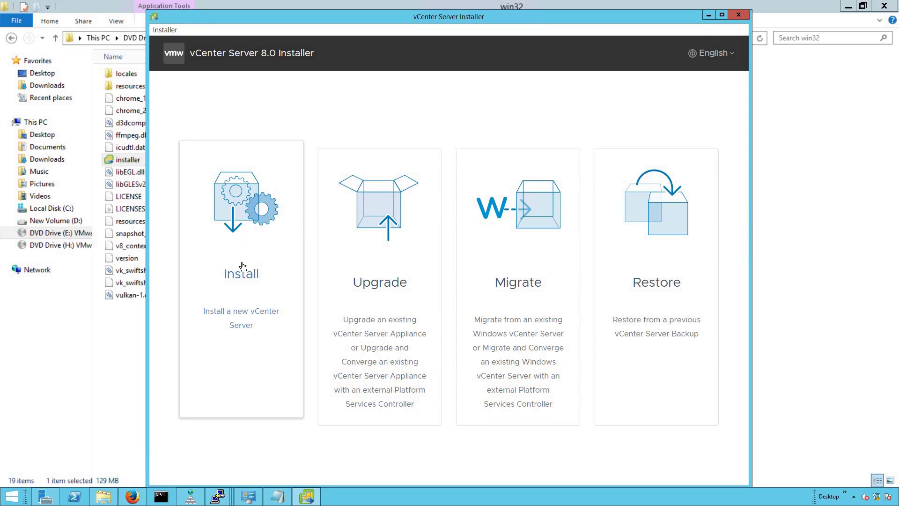
Choose Install, get past the introduction, and accept the license agreement terms
{"action": "left_click", "coordinate": [241, 206]}
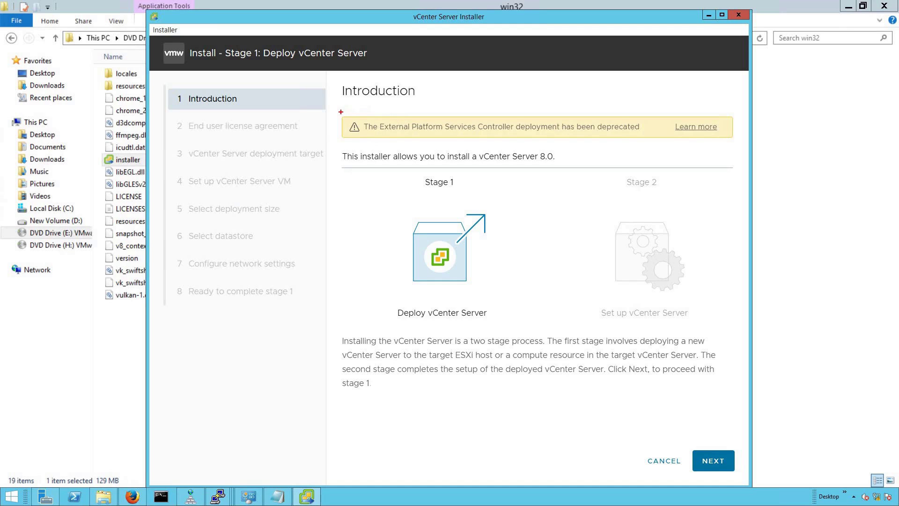
{"action": "mouse_move", "coordinate": [341, 112]}
{"action": "left_mouse_down"}
{"action": "mouse_move", "coordinate": [412, 131]}
{"action": "mouse_move", "coordinate": [665, 139]}
{"action": "left_mouse_up"}
{"action": "left_click_drag", "start_coordinate": [414, 166], "coordinate": [625, 199]}
{"action": "left_click_drag", "start_coordinate": [387, 303], "coordinate": [524, 332]}
{"action": "left_click", "coordinate": [708, 462]}
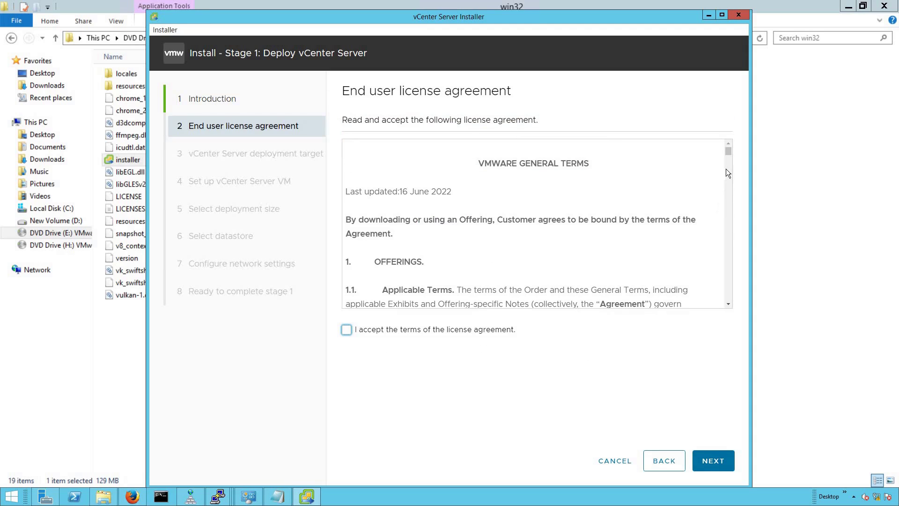
{"action": "left_click", "coordinate": [346, 329]}
{"action": "left_click", "coordinate": [708, 463]}
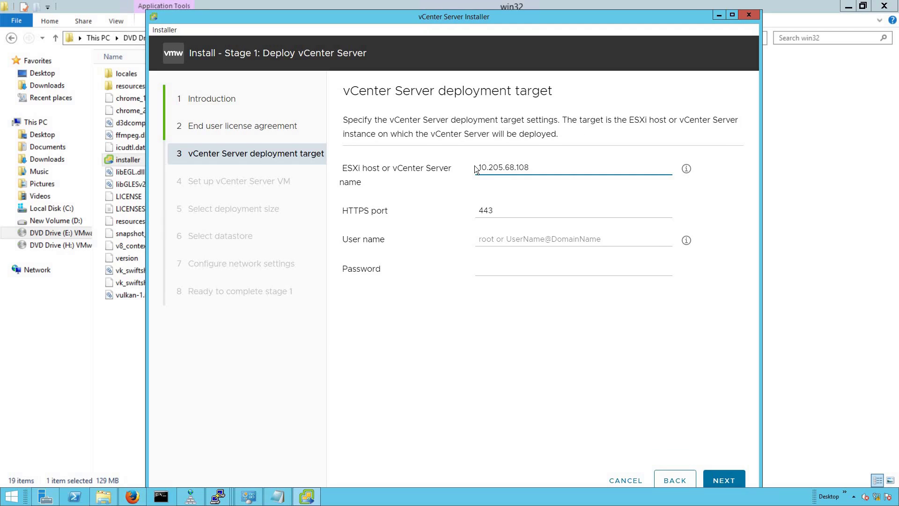
Enter root as the ESXi host user name and type the host's password
{"action": "left_click", "coordinate": [500, 241]}
{"action": "type", "text": "root"}
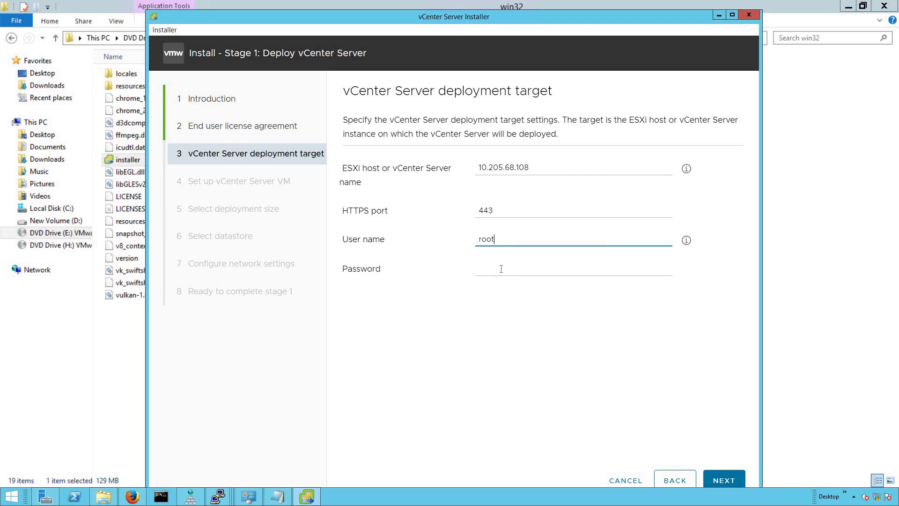
{"action": "left_click", "coordinate": [501, 268]}
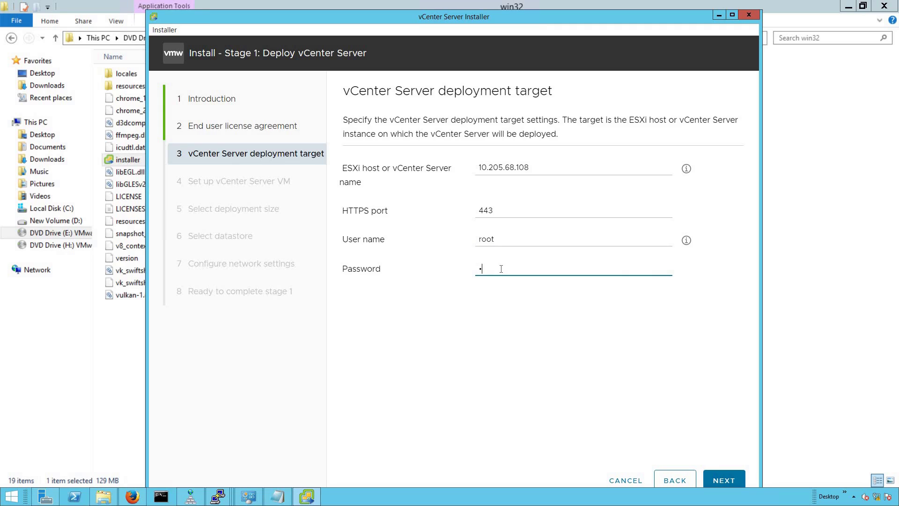
{"action": "key", "text": "ctrl+a"}
Submit the target host details and accept the certificate warning for 10.205.68.108
{"action": "left_click", "coordinate": [724, 480]}
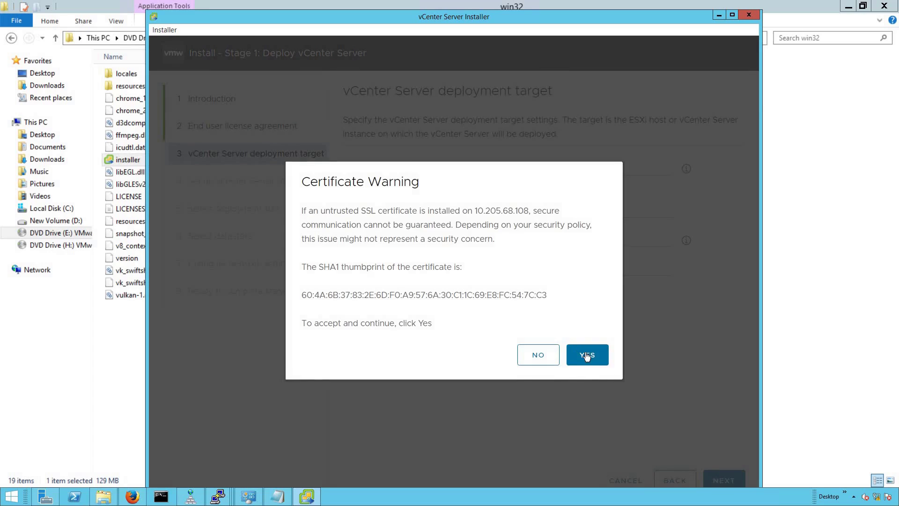
{"action": "left_click", "coordinate": [587, 355]}
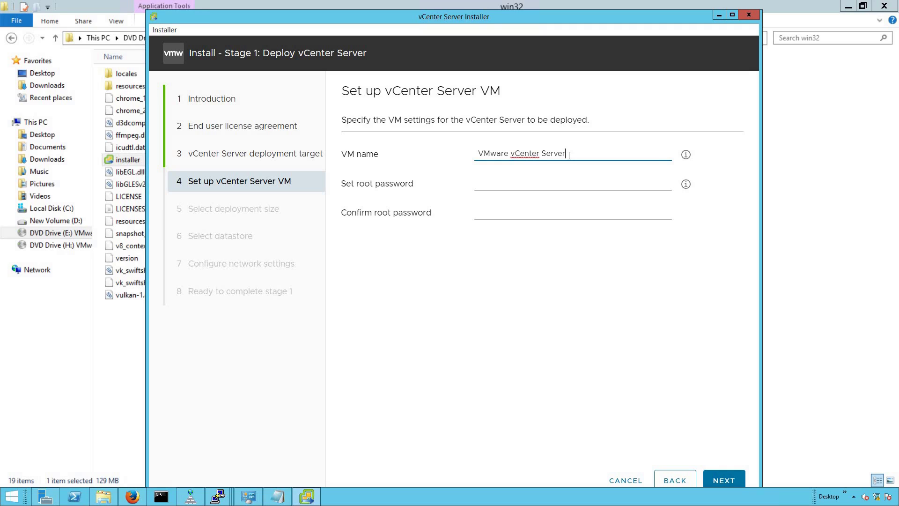
Rename the VM from 'VMware vCenter Server' to sa-vcsa-02, enter and confirm the root password, then continue
{"action": "triple_click", "coordinate": [569, 155]}
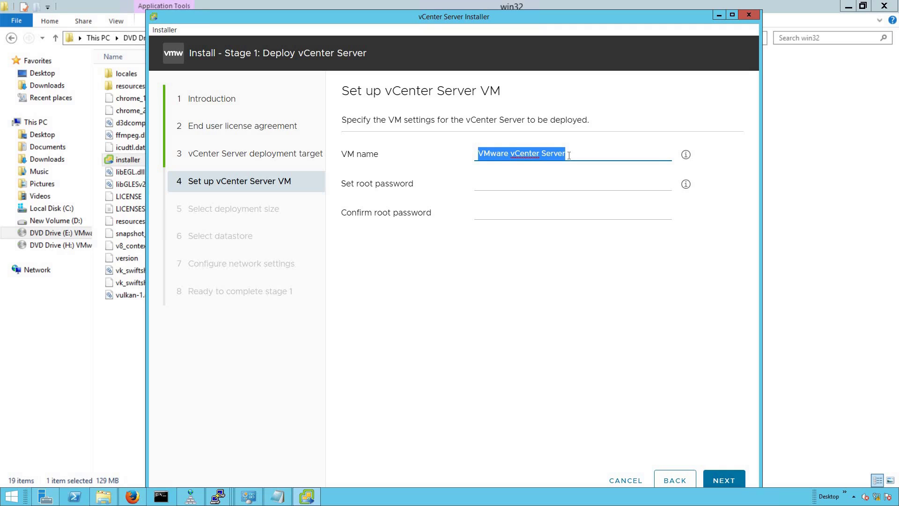
{"action": "type", "text": "sa-"}
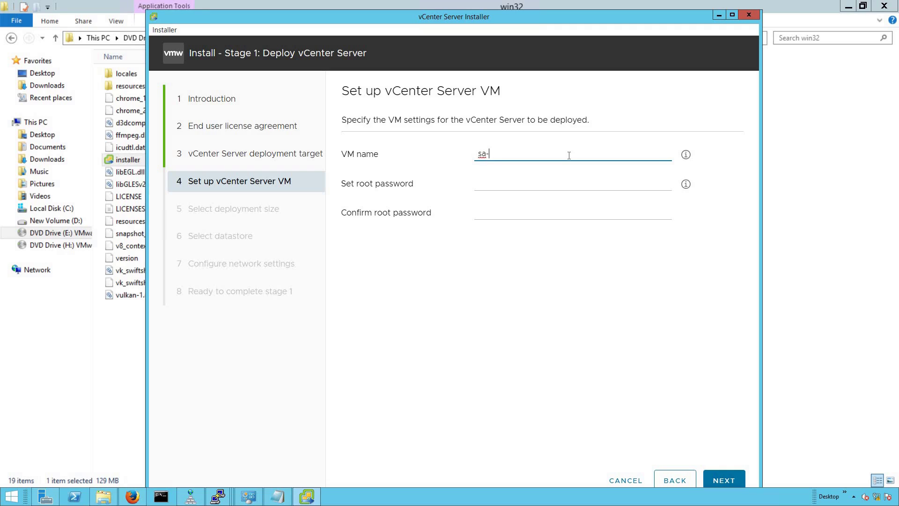
{"action": "type", "text": "vcsa-02"}
{"action": "left_click", "coordinate": [505, 186]}
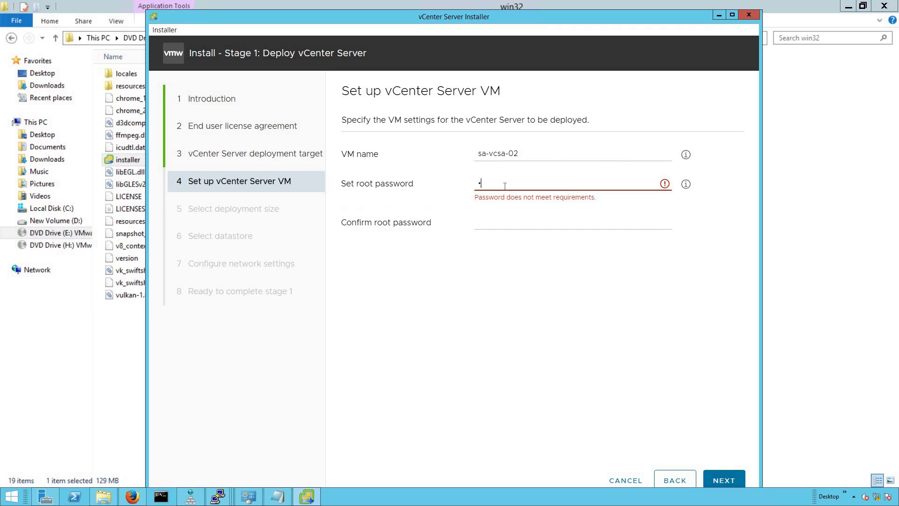
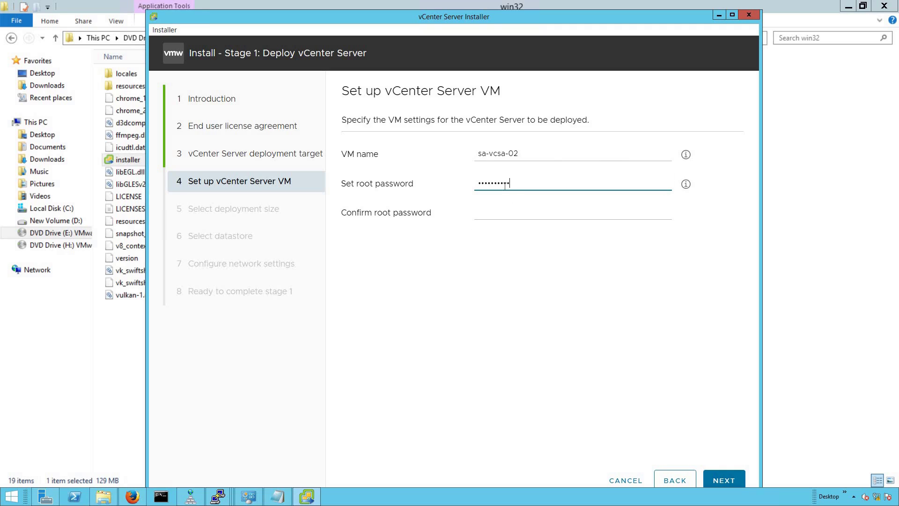
{"action": "left_click", "coordinate": [501, 219]}
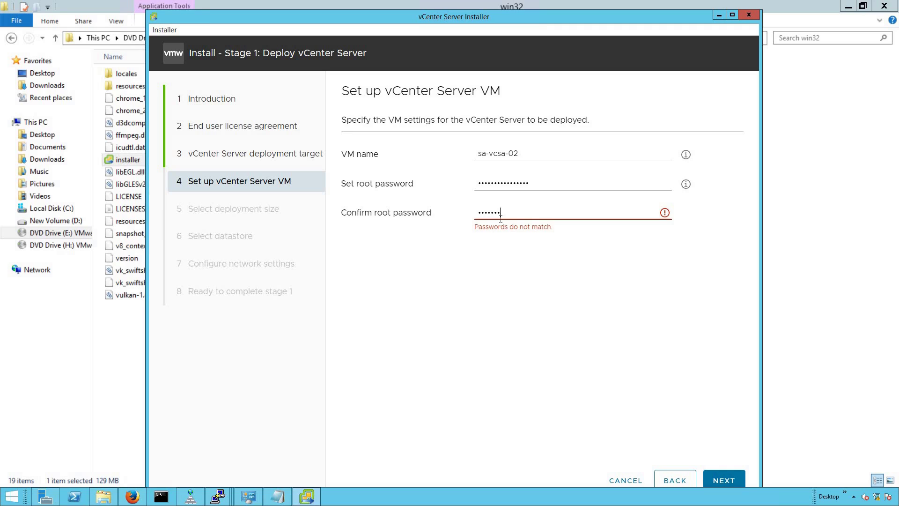
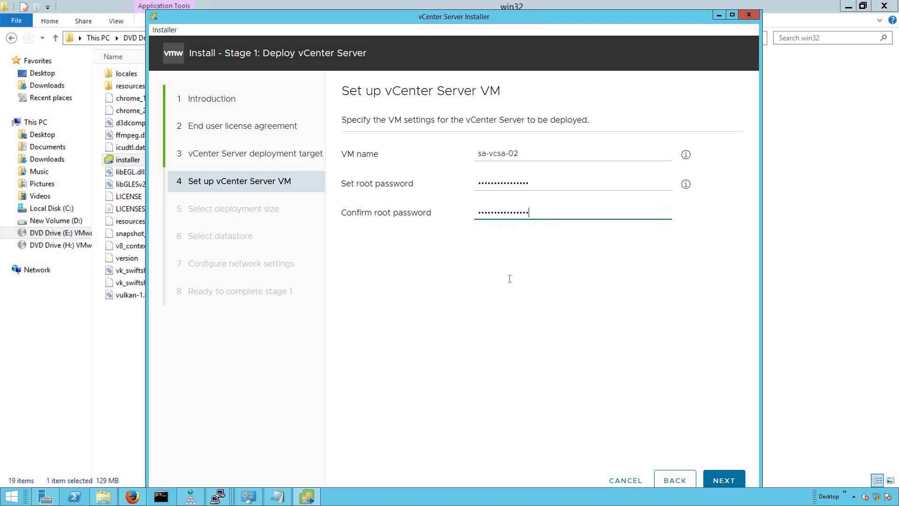
{"action": "left_click", "coordinate": [718, 471]}
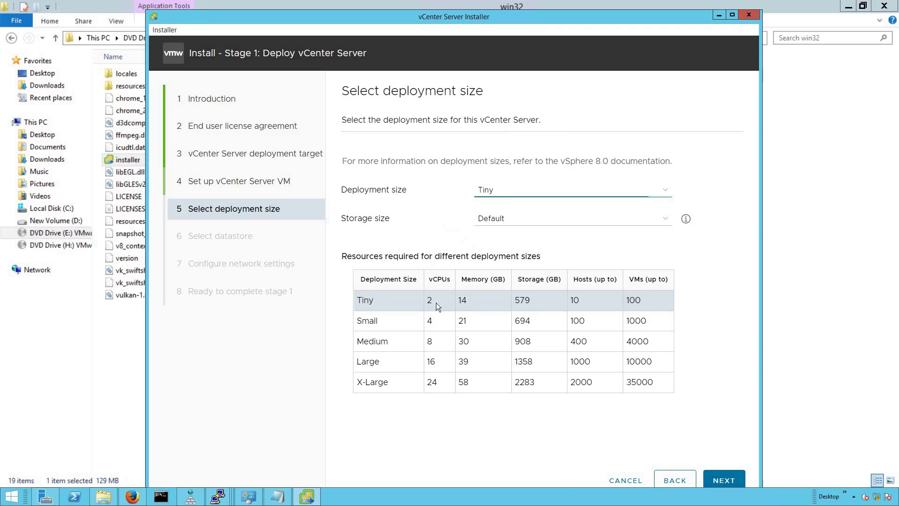
Confirm Tiny as the deployment size and Default as the storage size
{"action": "left_click", "coordinate": [667, 190]}
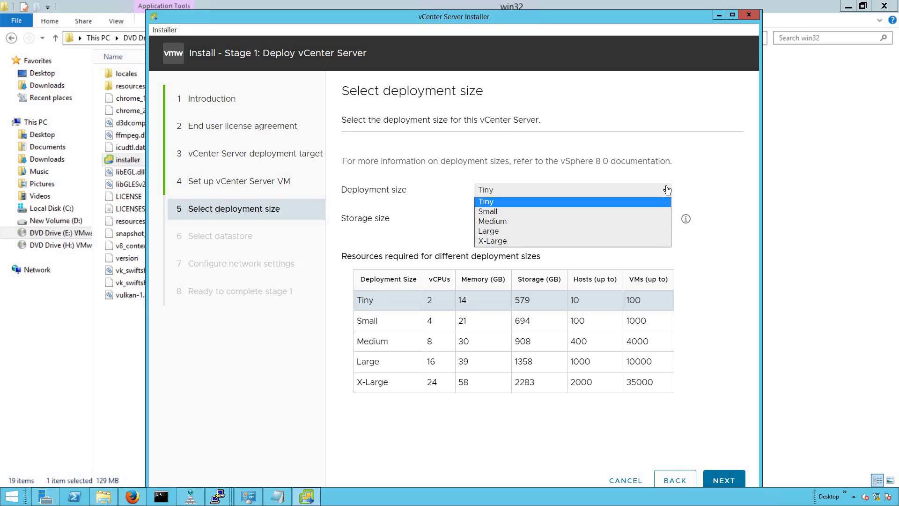
{"action": "left_click", "coordinate": [667, 190]}
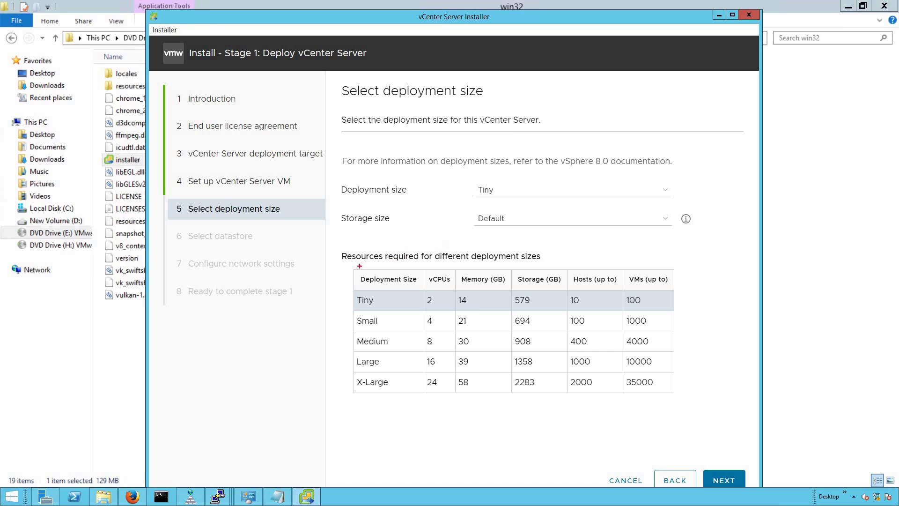
{"action": "left_click_drag", "start_coordinate": [325, 245], "coordinate": [721, 415]}
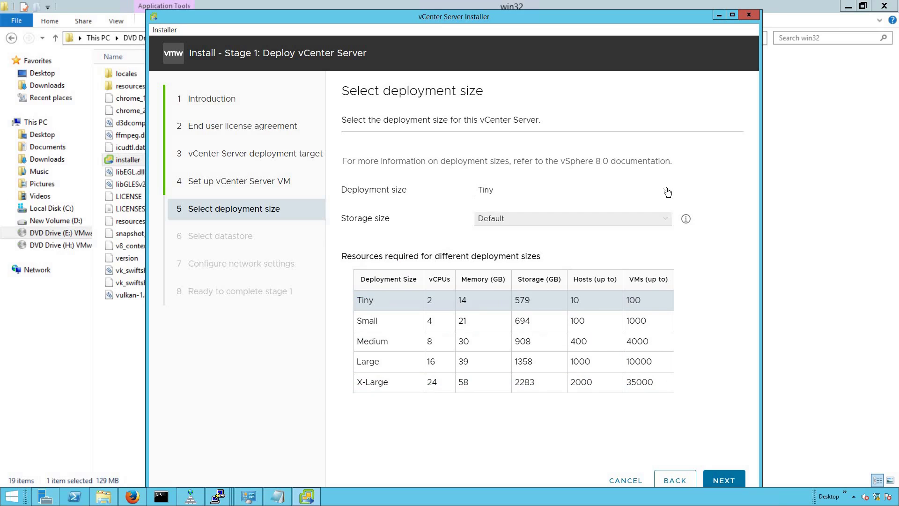
{"action": "left_click", "coordinate": [513, 200]}
{"action": "left_click", "coordinate": [513, 201]}
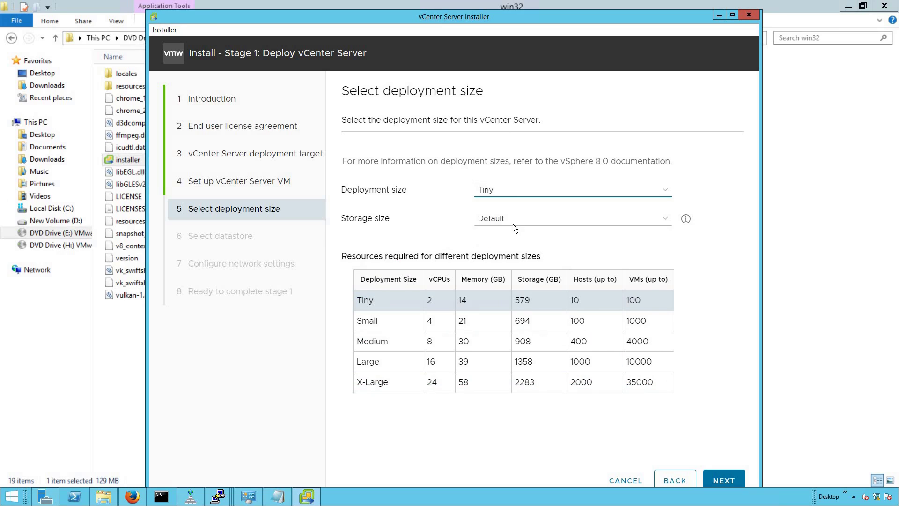
{"action": "left_click", "coordinate": [521, 224]}
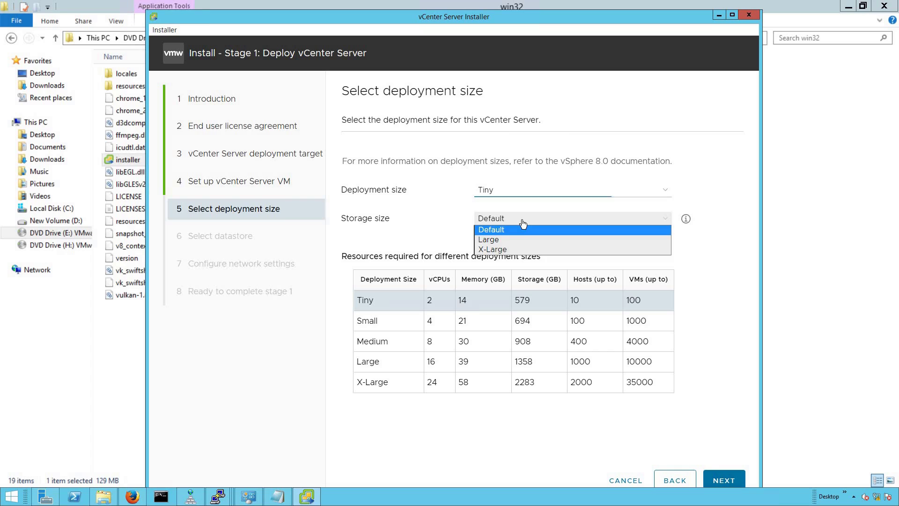
{"action": "left_click", "coordinate": [678, 397]}
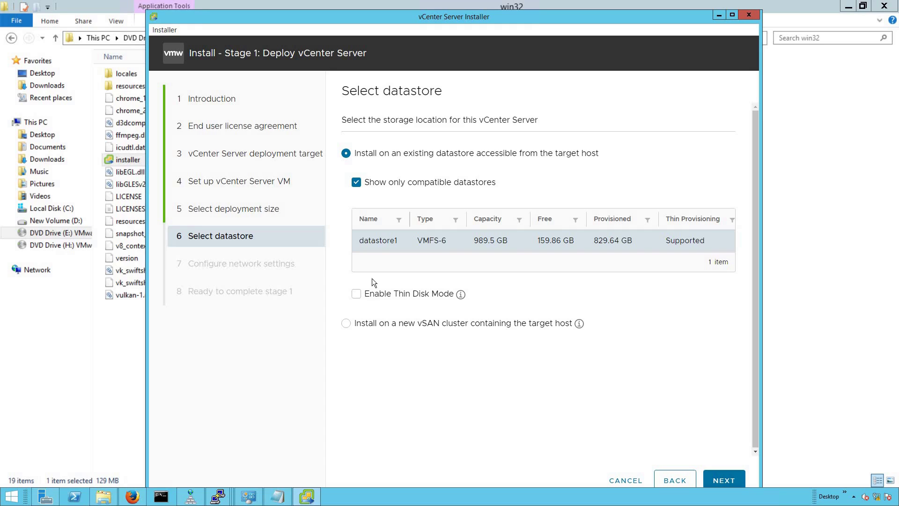
Enable Thin Disk Mode on datastore1 and advance to the network settings with VM Network and IPv4
{"action": "left_click", "coordinate": [358, 295]}
{"action": "left_click_drag", "start_coordinate": [333, 280], "coordinate": [496, 311]}
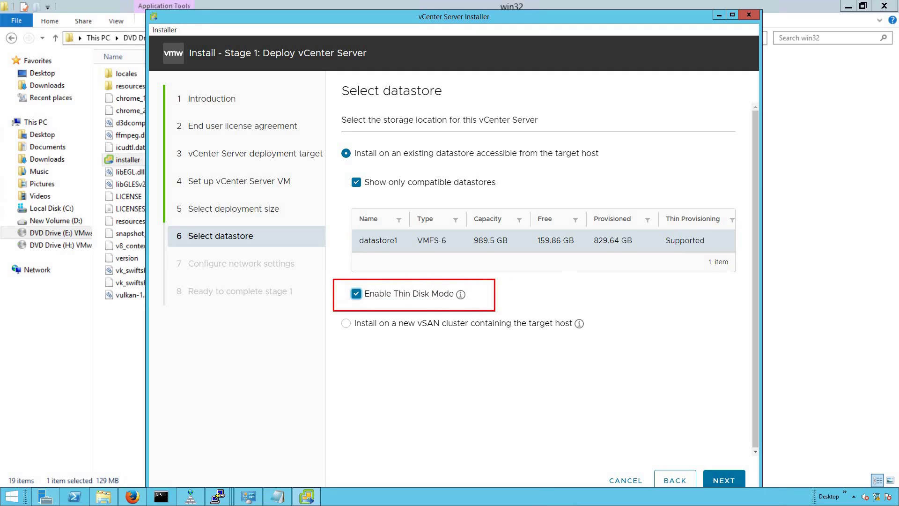
{"action": "key", "text": "Escape"}
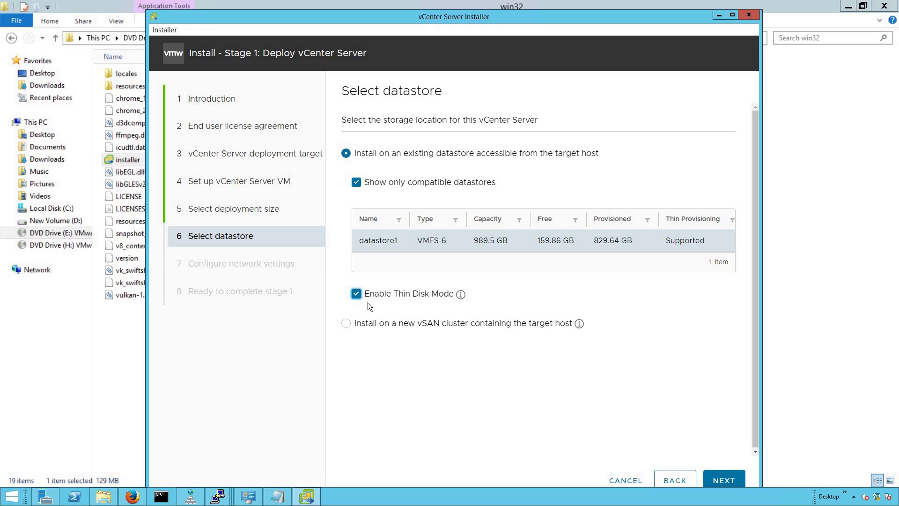
{"action": "left_click", "coordinate": [722, 481]}
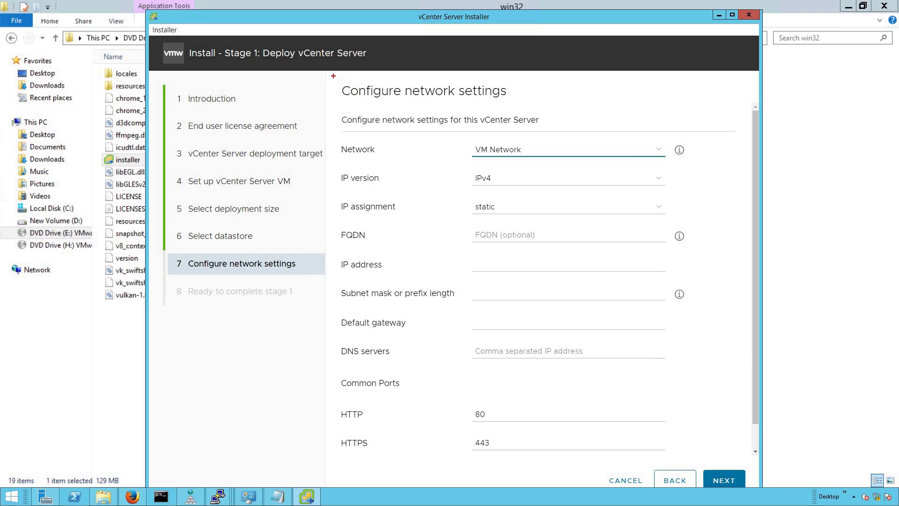
{"action": "left_click_drag", "start_coordinate": [329, 73], "coordinate": [543, 110]}
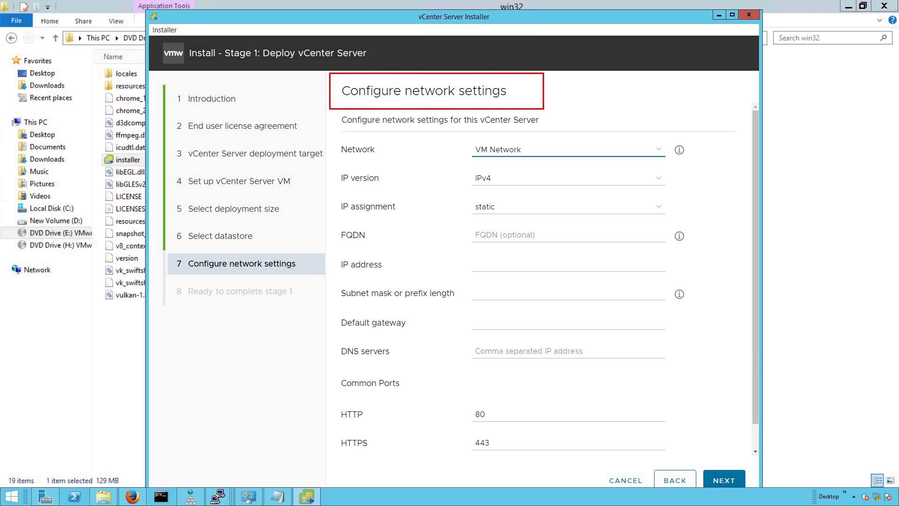
{"action": "key", "text": "Escape"}
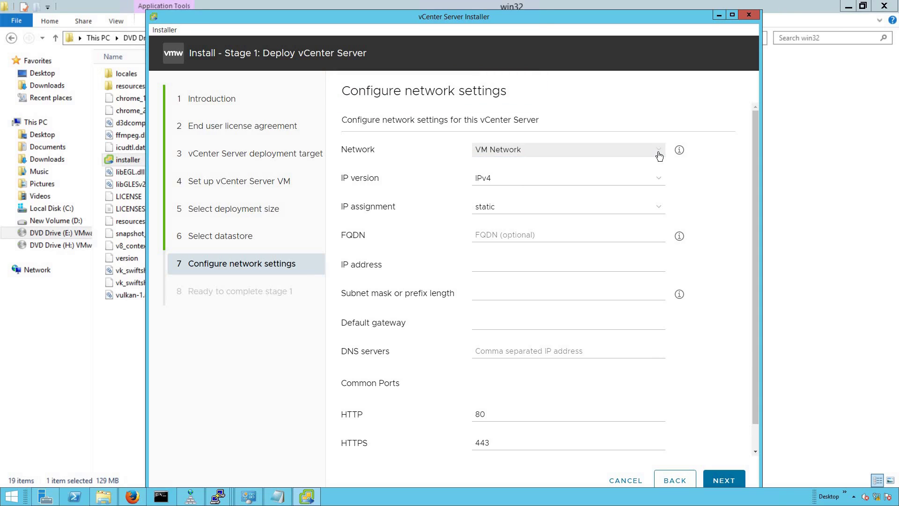
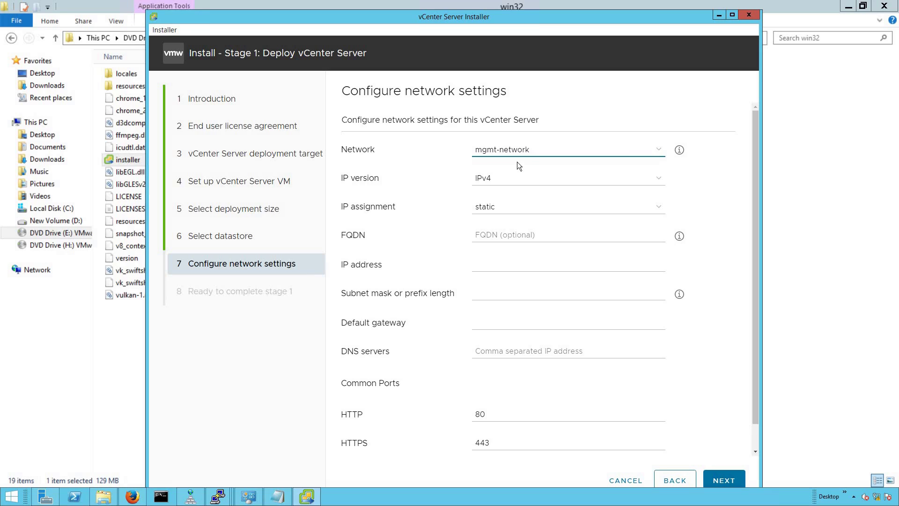
Keep static IP assignment and enter FQDN sa-vcsa-02.lab.local with IP address 172.16.10.31
{"action": "left_click", "coordinate": [509, 213]}
{"action": "left_click", "coordinate": [505, 219]}
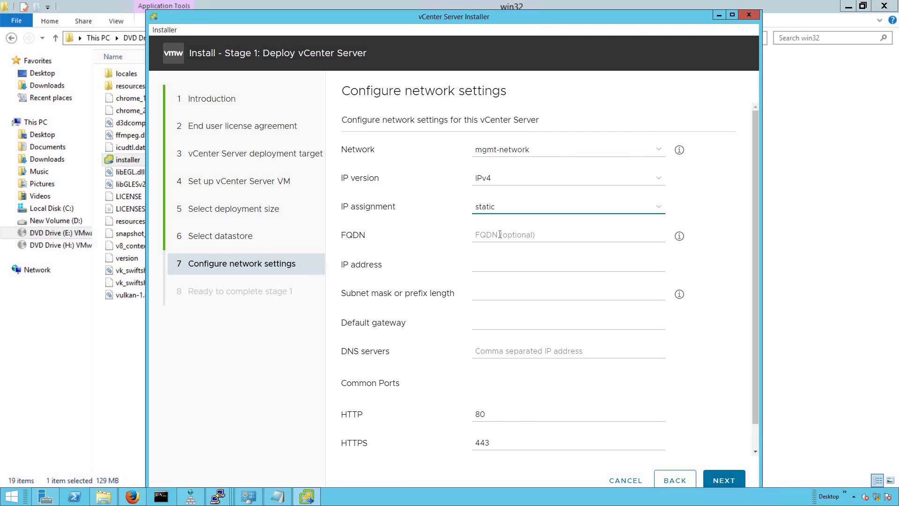
{"action": "left_click", "coordinate": [500, 235]}
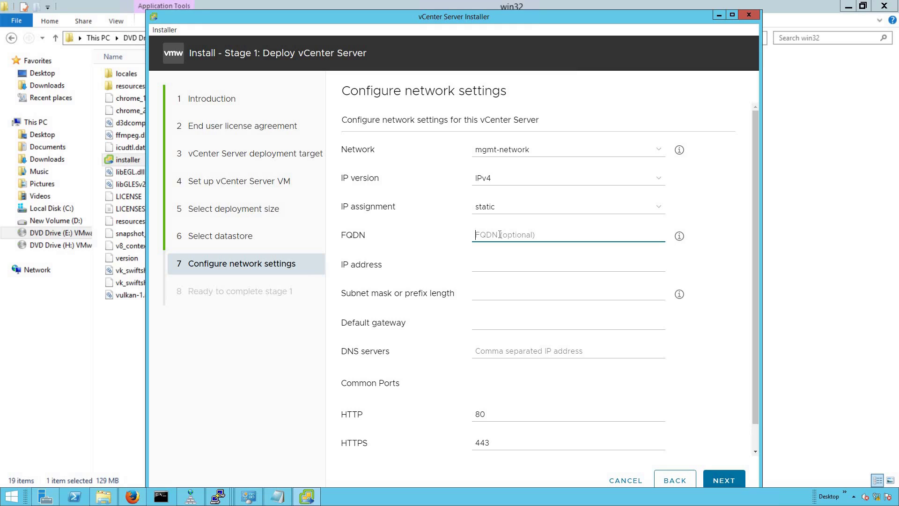
{"action": "type", "text": "sa-vcsa"}
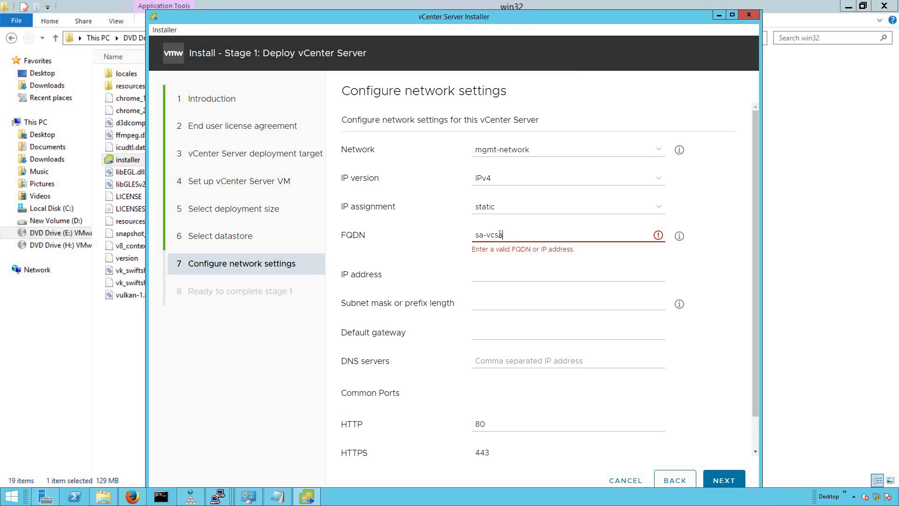
{"action": "type", "text": "-02.lab.local"}
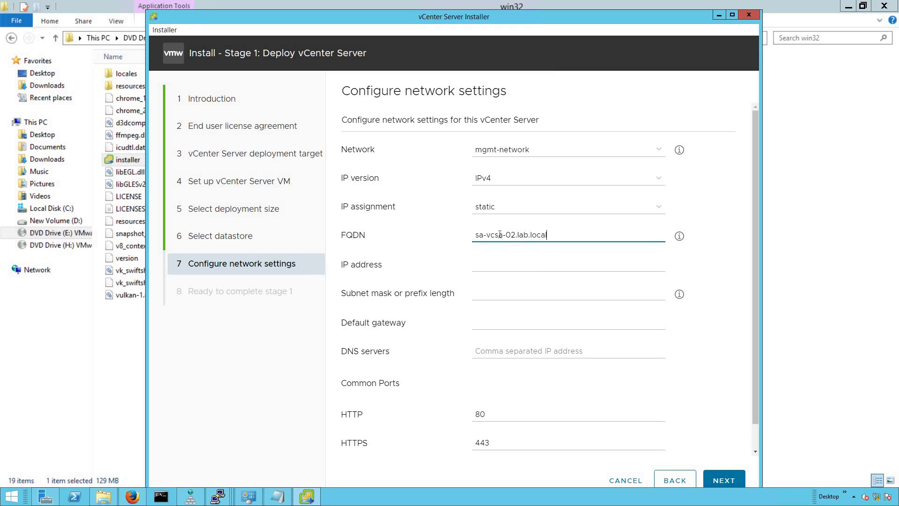
{"action": "left_click", "coordinate": [497, 266]}
{"action": "type", "text": "172"}
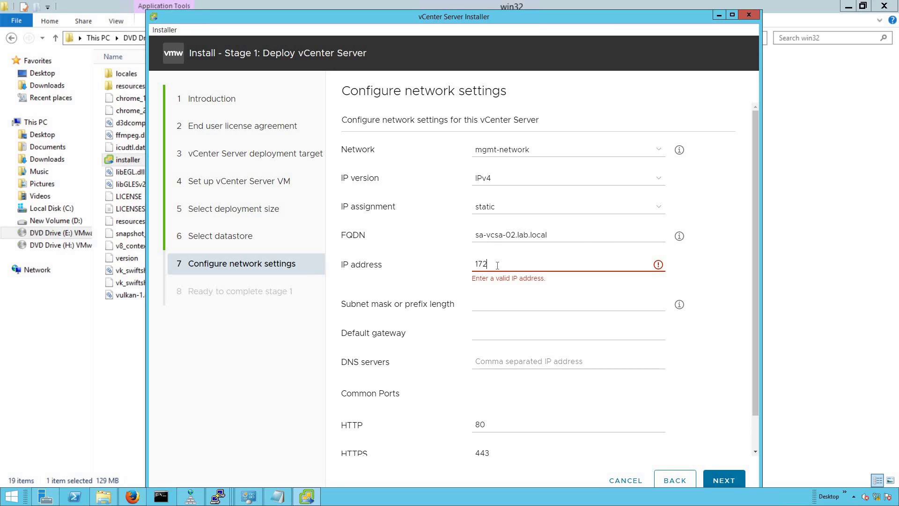
{"action": "type", "text": ".16.10.31"}
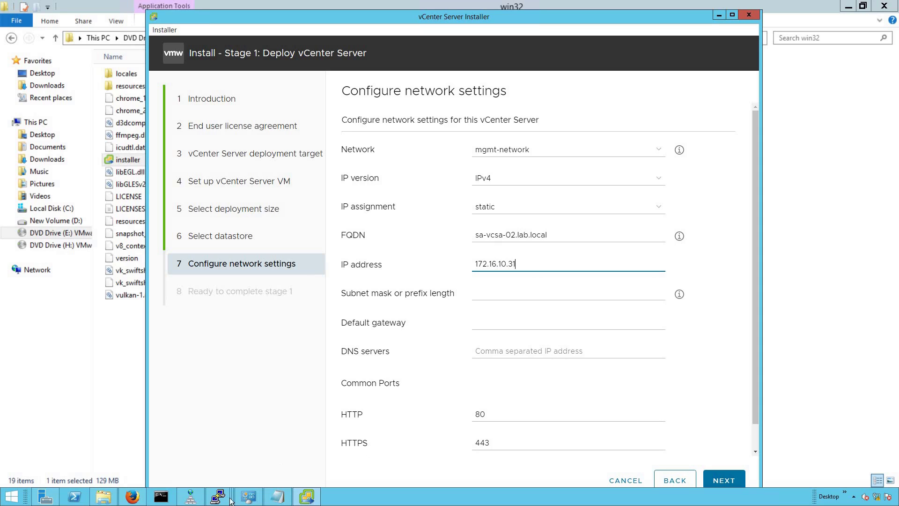
Enter subnet mask 255.255.255.0, default gateway 172.16.10.10 and DNS server 172.16.10.10
{"action": "left_click", "coordinate": [497, 294]}
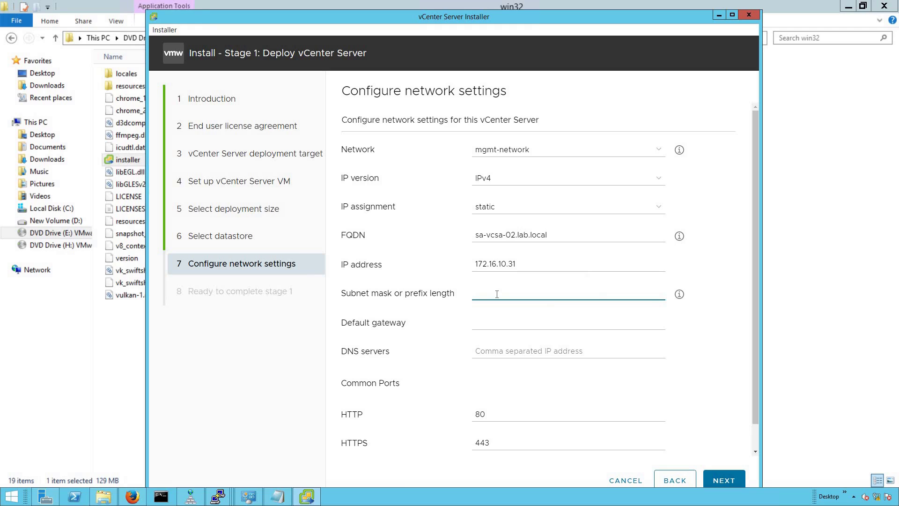
{"action": "type", "text": "255.255.255.0"}
{"action": "left_click", "coordinate": [494, 322]}
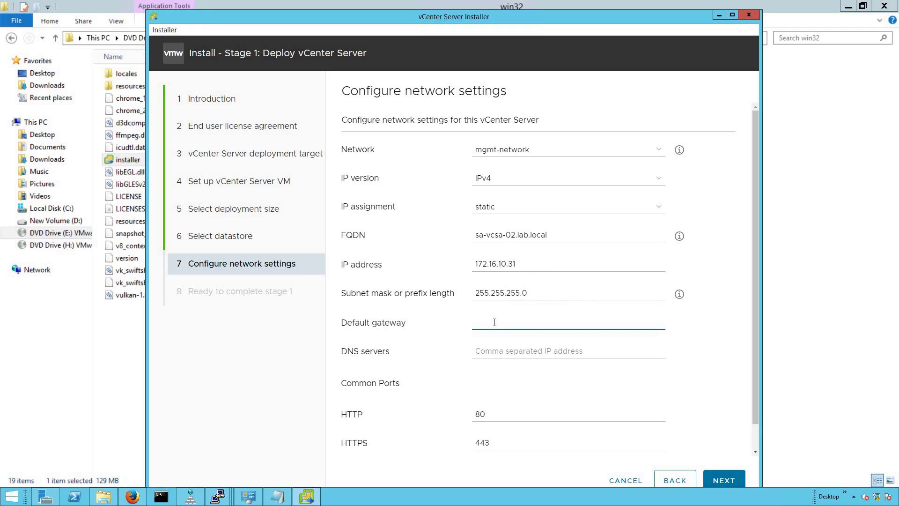
{"action": "type", "text": "172.16.10.10"}
{"action": "left_click", "coordinate": [487, 353]}
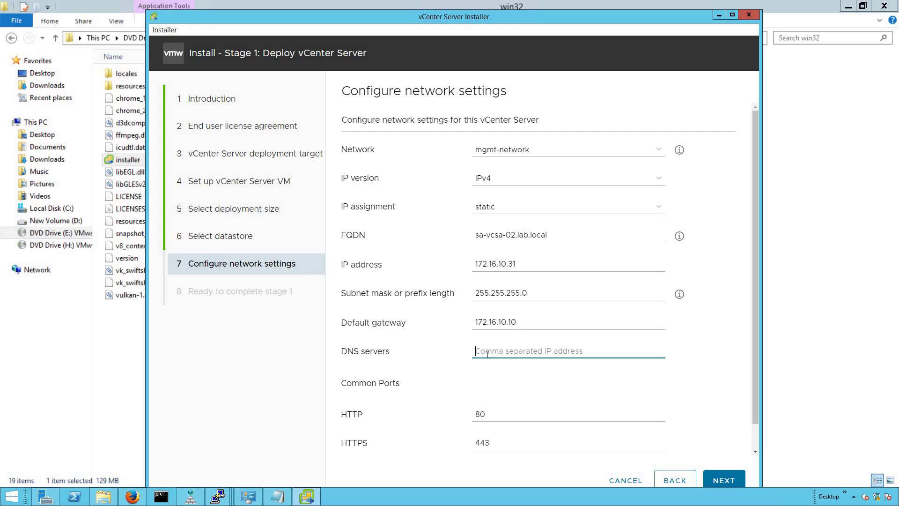
{"action": "type", "text": "172.16.10.10"}
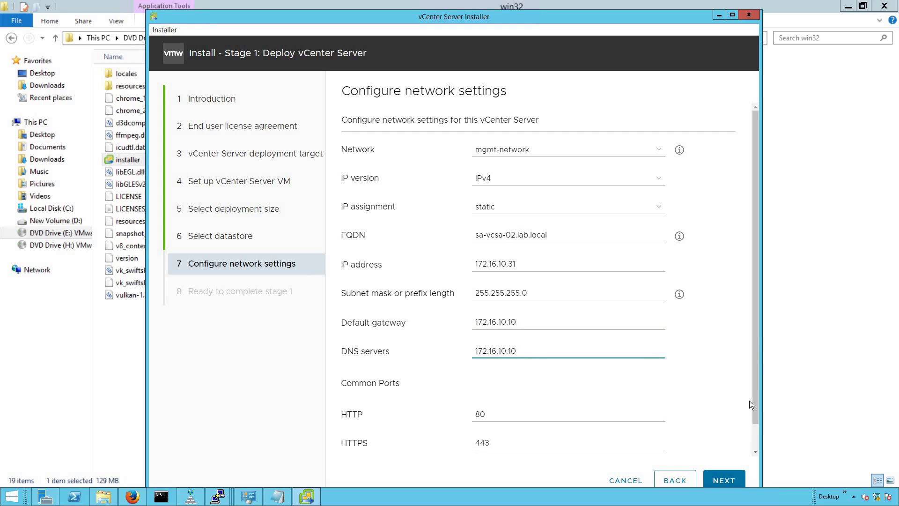
{"action": "left_click", "coordinate": [463, 388]}
{"action": "scroll", "coordinate": [443, 388], "scroll_direction": "down", "scroll_amount": 1}
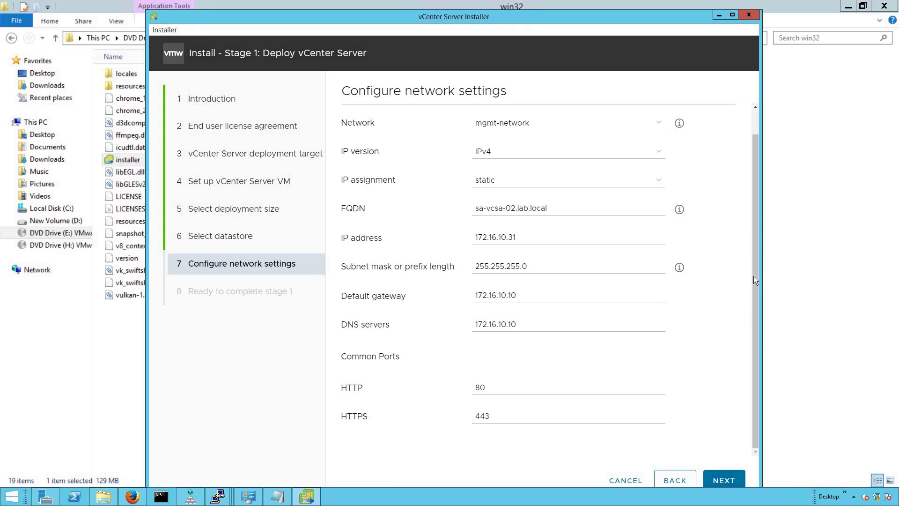
{"action": "scroll", "coordinate": [753, 224], "scroll_direction": "up", "scroll_amount": 1}
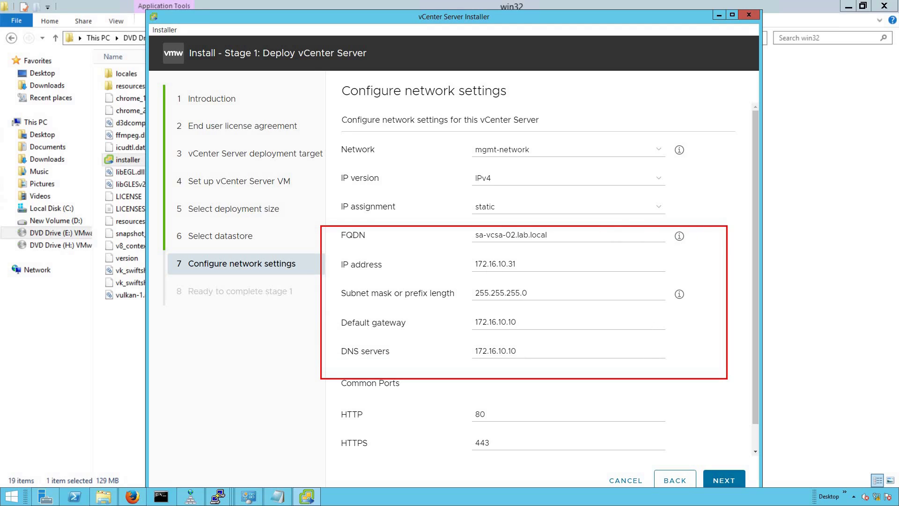
Validate the network settings, review the Ready to complete summary, and start stage 1 deployment
{"action": "left_click", "coordinate": [724, 480]}
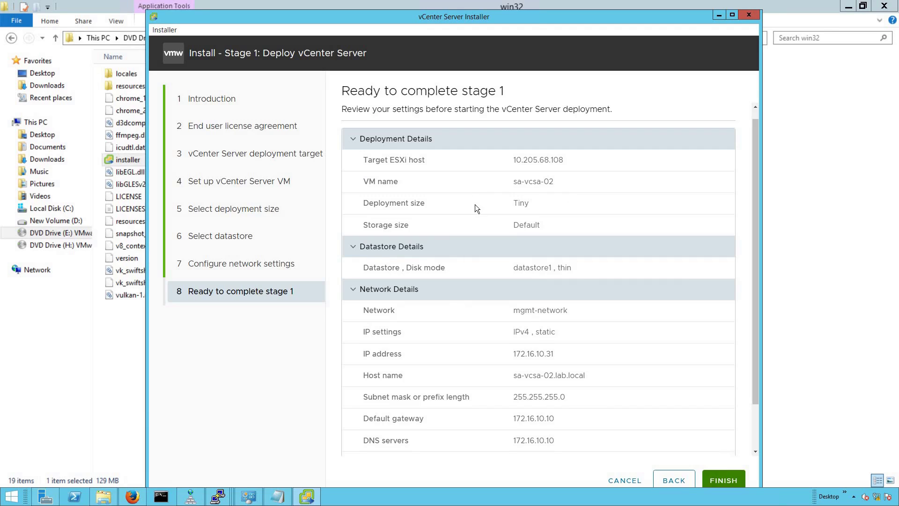
{"action": "key", "text": "ctrl+2"}
{"action": "key", "text": "Escape"}
{"action": "key", "text": "Return"}
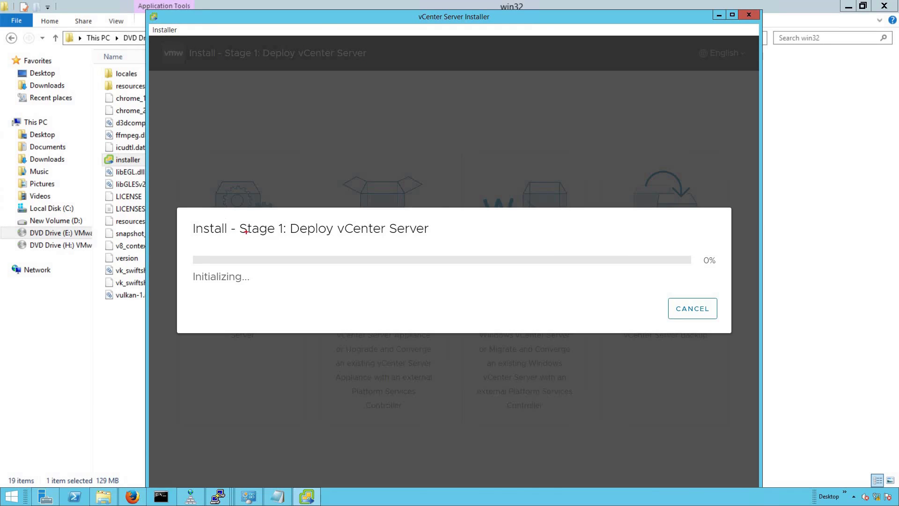
Let the stage 1 deployment run while reviewing its progress, then switch to the browser
{"action": "mouse_move", "coordinate": [173, 192]}
{"action": "left_mouse_down"}
{"action": "mouse_move", "coordinate": [345, 261]}
{"action": "mouse_move", "coordinate": [534, 318]}
{"action": "mouse_move", "coordinate": [173, 192]}
{"action": "mouse_move", "coordinate": [409, 279]}
{"action": "mouse_move", "coordinate": [779, 358]}
{"action": "mouse_move", "coordinate": [752, 351]}
{"action": "left_mouse_up"}
{"action": "mouse_move", "coordinate": [277, 206]}
{"action": "left_mouse_down"}
{"action": "mouse_move", "coordinate": [409, 251]}
{"action": "mouse_move", "coordinate": [445, 252]}
{"action": "left_mouse_up"}
{"action": "key", "text": "Escape"}
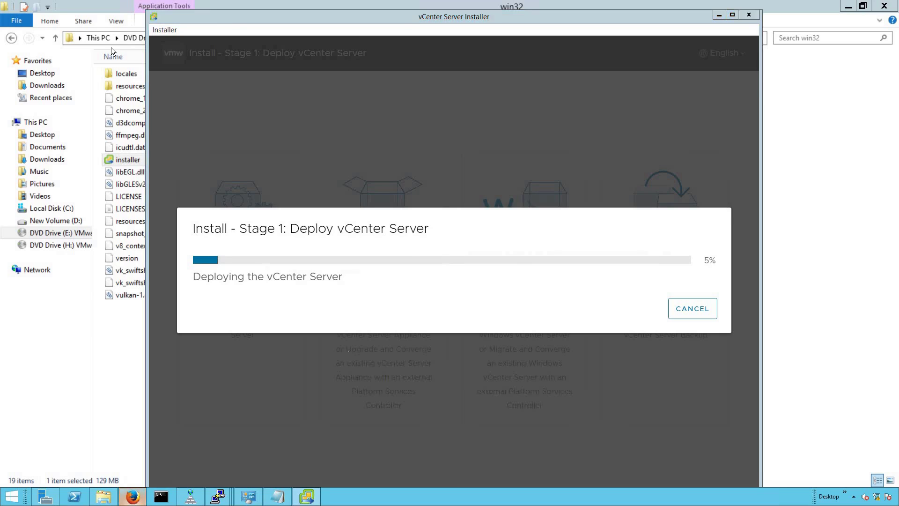
{"action": "key", "text": "alt+Tab"}
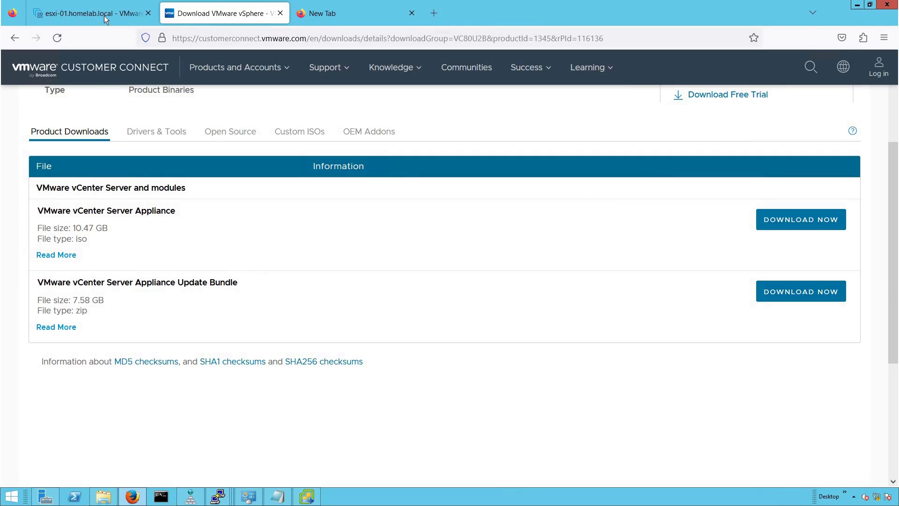
On the esxi-01 host, confirm via Recent tasks that sa-vcsa-02 was imported and powered on
{"action": "left_click", "coordinate": [104, 16]}
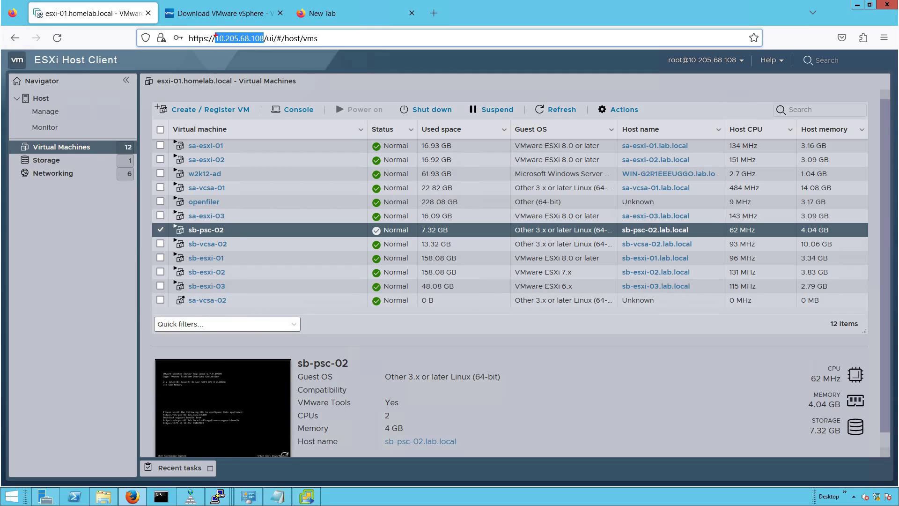
{"action": "left_click_drag", "start_coordinate": [213, 31], "coordinate": [273, 49]}
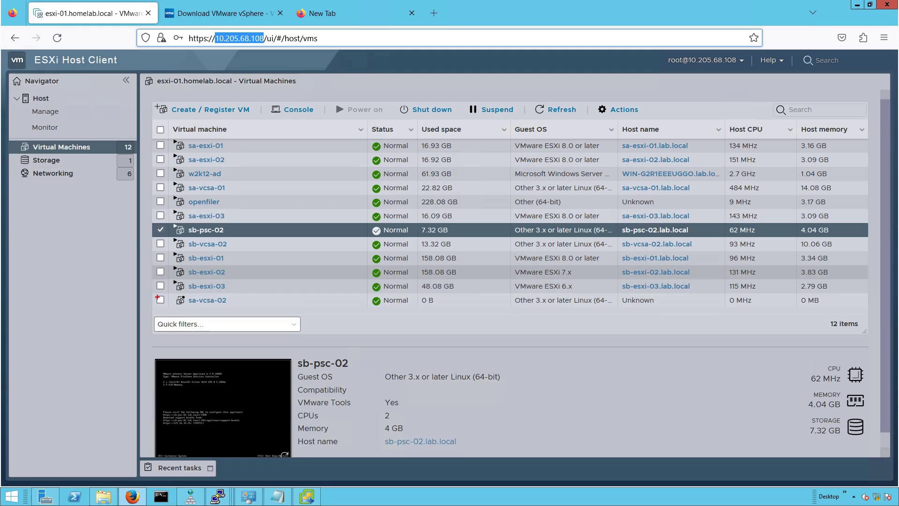
{"action": "mouse_move", "coordinate": [155, 294]}
{"action": "left_mouse_down"}
{"action": "mouse_move", "coordinate": [256, 311]}
{"action": "mouse_move", "coordinate": [440, 310]}
{"action": "left_mouse_up"}
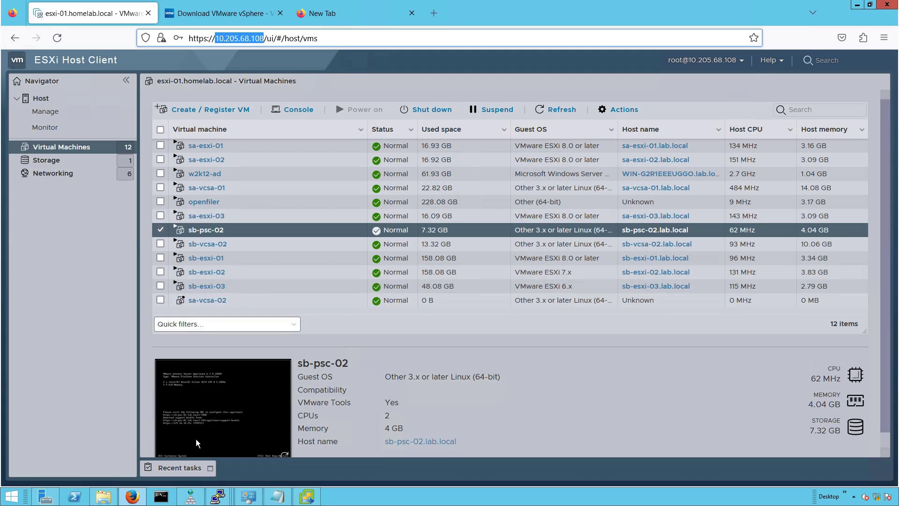
{"action": "left_click", "coordinate": [182, 471]}
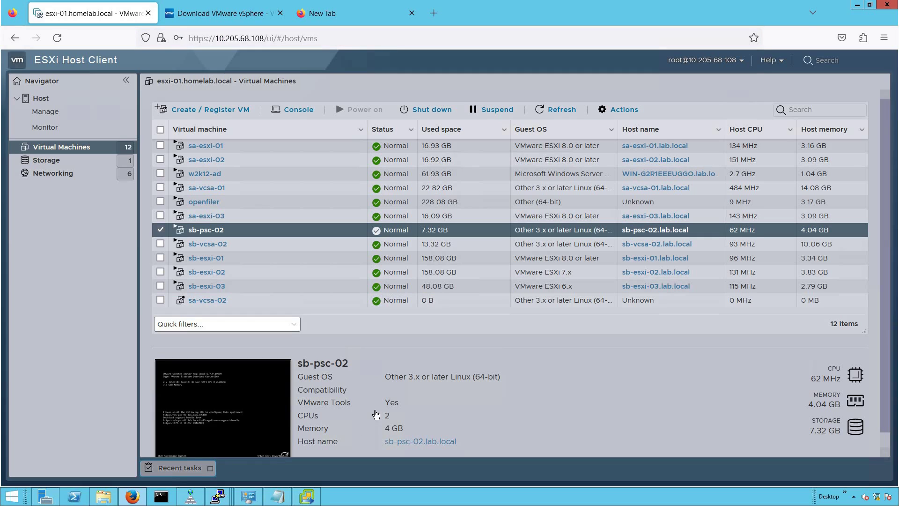
{"action": "left_click", "coordinate": [217, 467]}
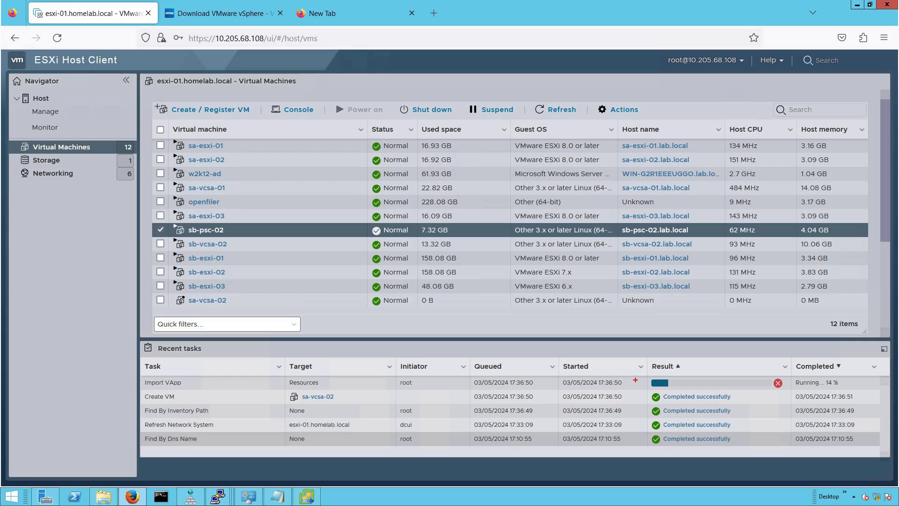
{"action": "mouse_move", "coordinate": [649, 358]}
{"action": "left_mouse_down"}
{"action": "mouse_move", "coordinate": [691, 384]}
{"action": "mouse_move", "coordinate": [735, 390]}
{"action": "mouse_move", "coordinate": [874, 391]}
{"action": "left_mouse_up"}
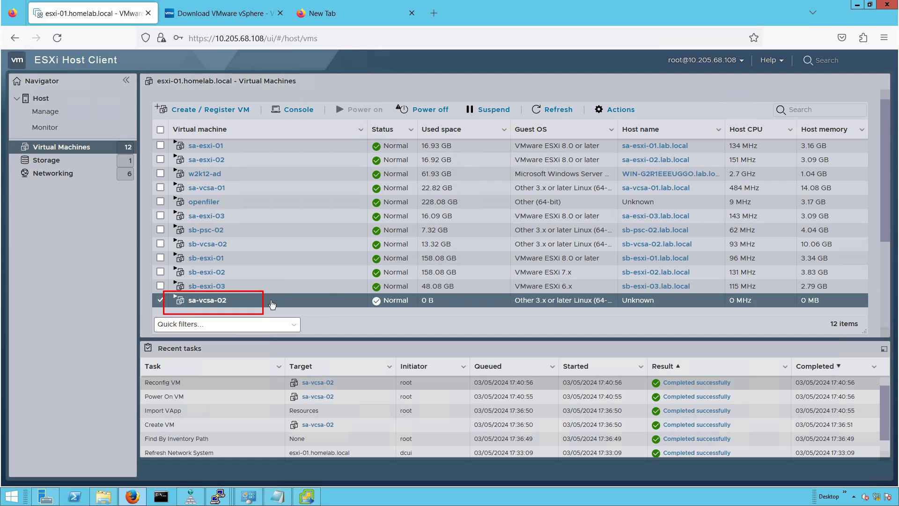
Open a browser console for sa-vcsa-02, check its screen, then close the console window
{"action": "left_click", "coordinate": [302, 112]}
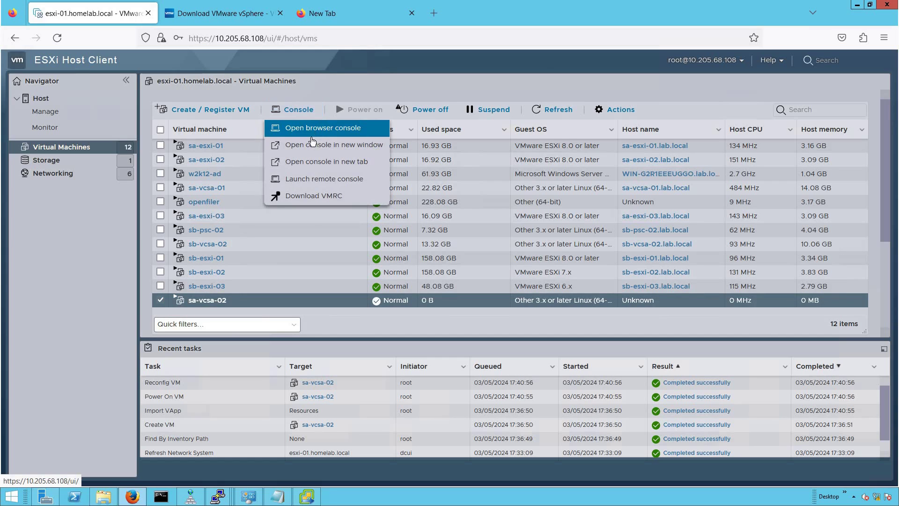
{"action": "left_click", "coordinate": [313, 133]}
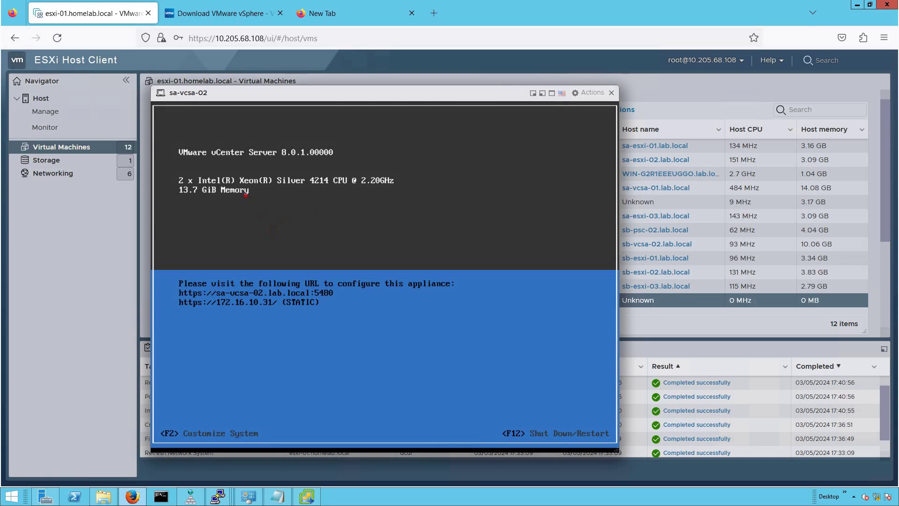
{"action": "mouse_move", "coordinate": [167, 135]}
{"action": "left_mouse_down"}
{"action": "mouse_move", "coordinate": [331, 227]}
{"action": "mouse_move", "coordinate": [386, 229]}
{"action": "mouse_move", "coordinate": [400, 218]}
{"action": "left_mouse_up"}
{"action": "left_click_drag", "start_coordinate": [169, 286], "coordinate": [218, 305]}
{"action": "left_click_drag", "start_coordinate": [363, 320], "coordinate": [376, 320]}
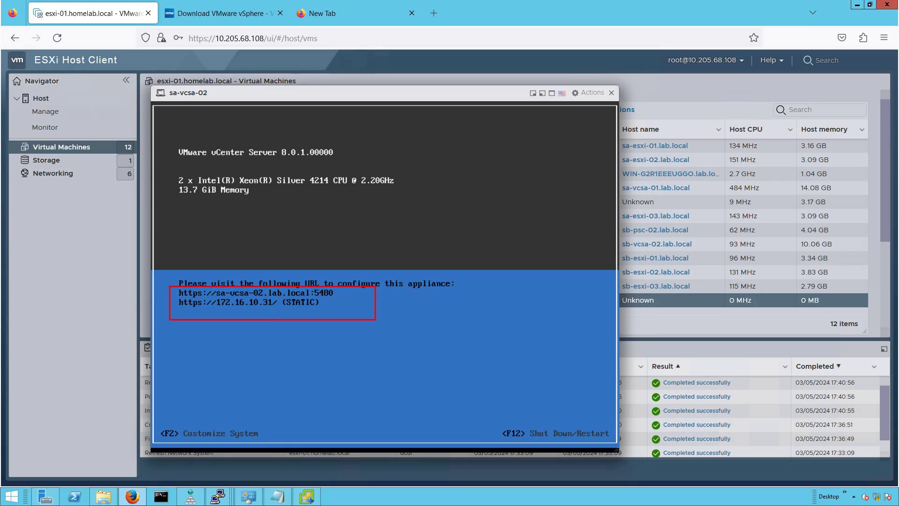
{"action": "key", "text": "Escape"}
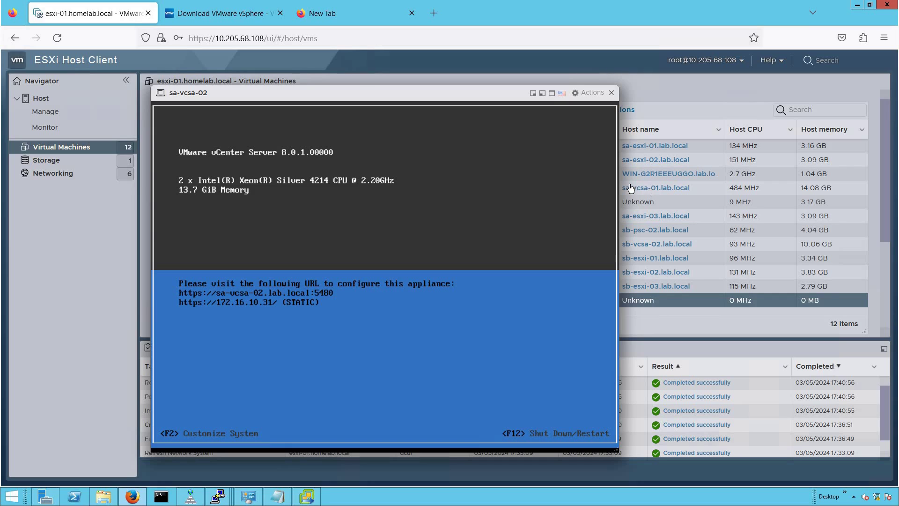
{"action": "left_click", "coordinate": [611, 92]}
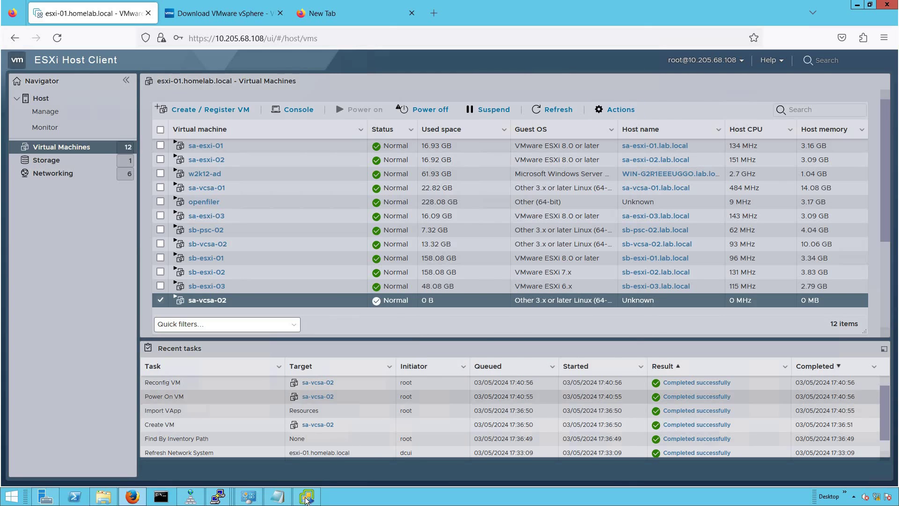
Return to the installer and continue from the stage 1 success message into stage 2
{"action": "key", "text": "alt+Tab"}
{"action": "mouse_move", "coordinate": [194, 212]}
{"action": "left_mouse_down"}
{"action": "mouse_move", "coordinate": [236, 229]}
{"action": "mouse_move", "coordinate": [351, 242]}
{"action": "mouse_move", "coordinate": [506, 242]}
{"action": "left_mouse_up"}
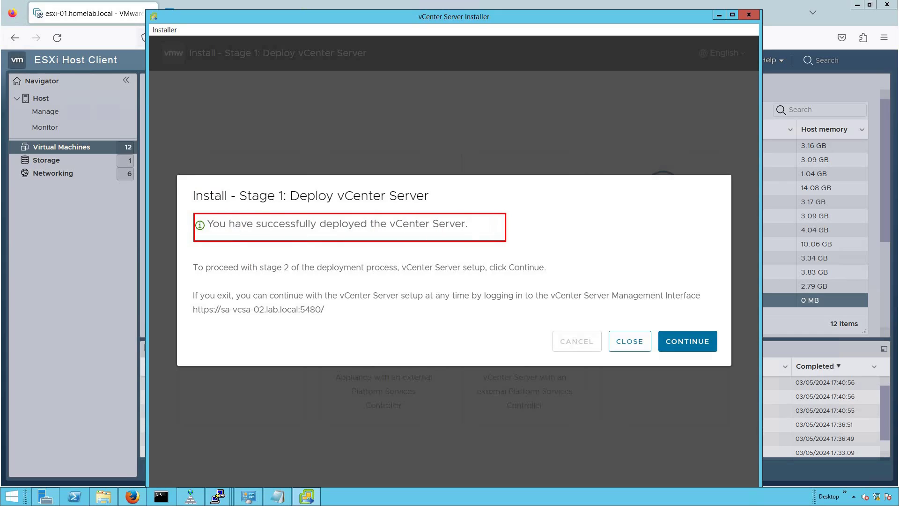
{"action": "mouse_move", "coordinate": [191, 251]}
{"action": "left_mouse_down"}
{"action": "mouse_move", "coordinate": [222, 265]}
{"action": "mouse_move", "coordinate": [379, 286]}
{"action": "mouse_move", "coordinate": [579, 286]}
{"action": "left_mouse_up"}
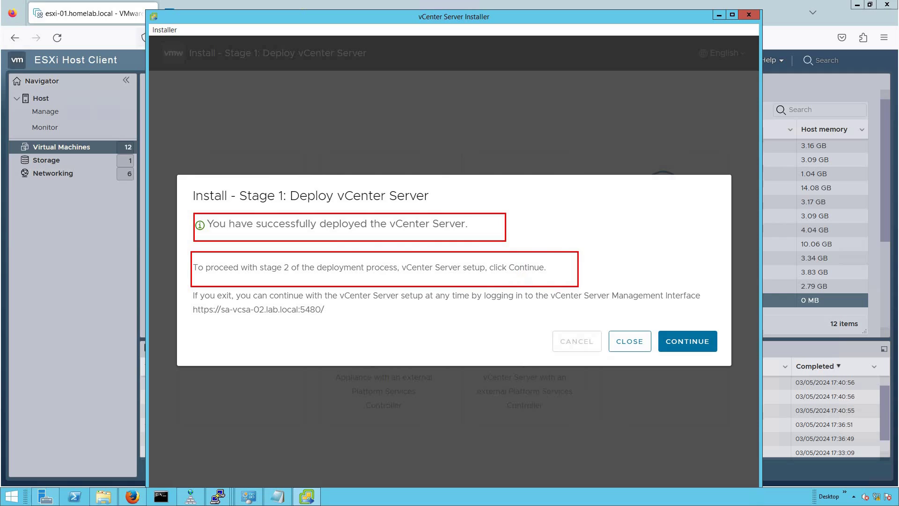
{"action": "left_click", "coordinate": [697, 345]}
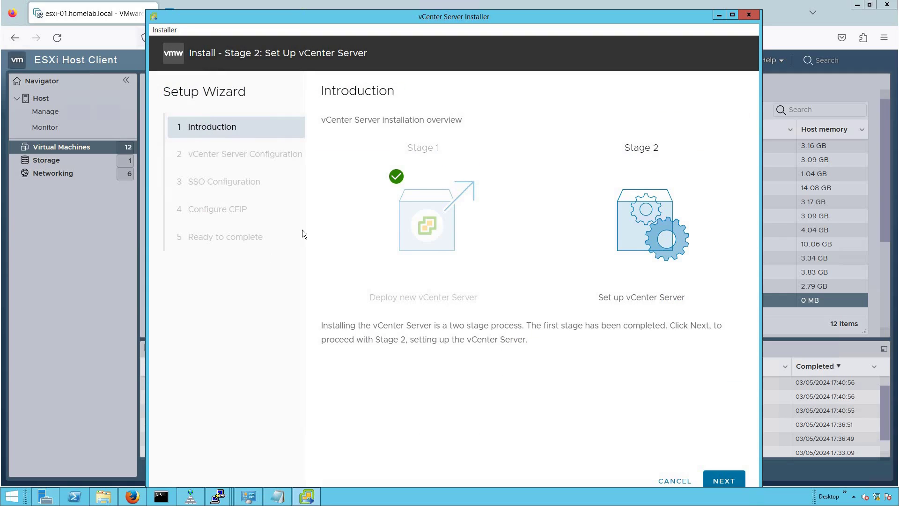
Read the stage 2 introduction and advance to the vCenter Server Configuration page
{"action": "mouse_move", "coordinate": [373, 134]}
{"action": "left_mouse_down"}
{"action": "mouse_move", "coordinate": [419, 172]}
{"action": "mouse_move", "coordinate": [509, 280]}
{"action": "left_mouse_up"}
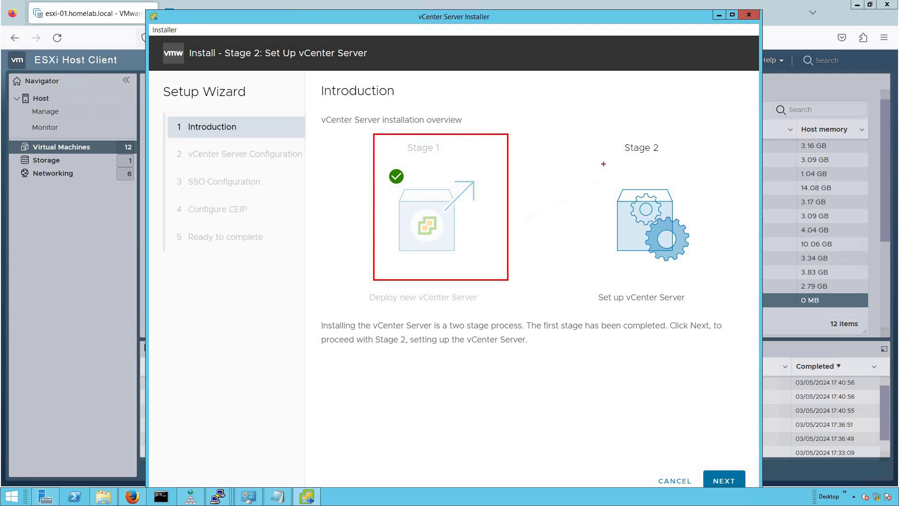
{"action": "mouse_move", "coordinate": [569, 136]}
{"action": "left_mouse_down"}
{"action": "mouse_move", "coordinate": [669, 207]}
{"action": "mouse_move", "coordinate": [719, 287]}
{"action": "mouse_move", "coordinate": [732, 330]}
{"action": "mouse_move", "coordinate": [734, 312]}
{"action": "left_mouse_up"}
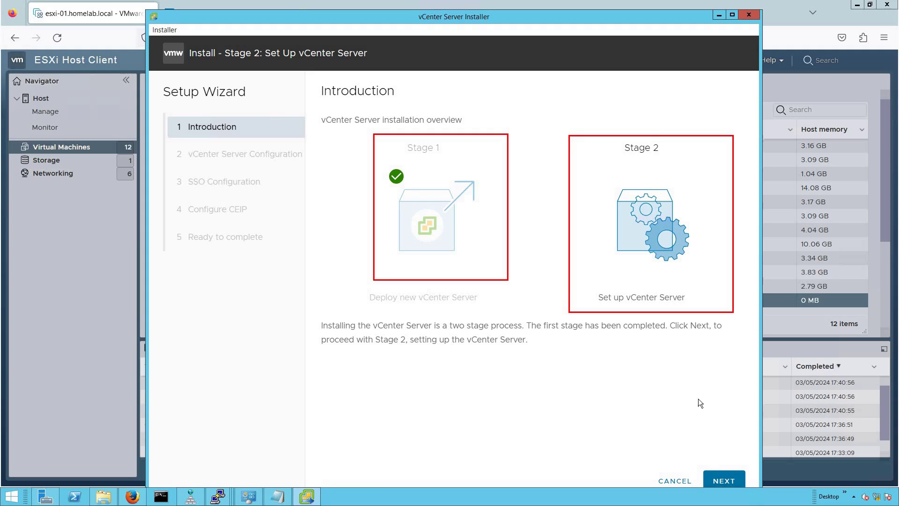
{"action": "left_click", "coordinate": [721, 480]}
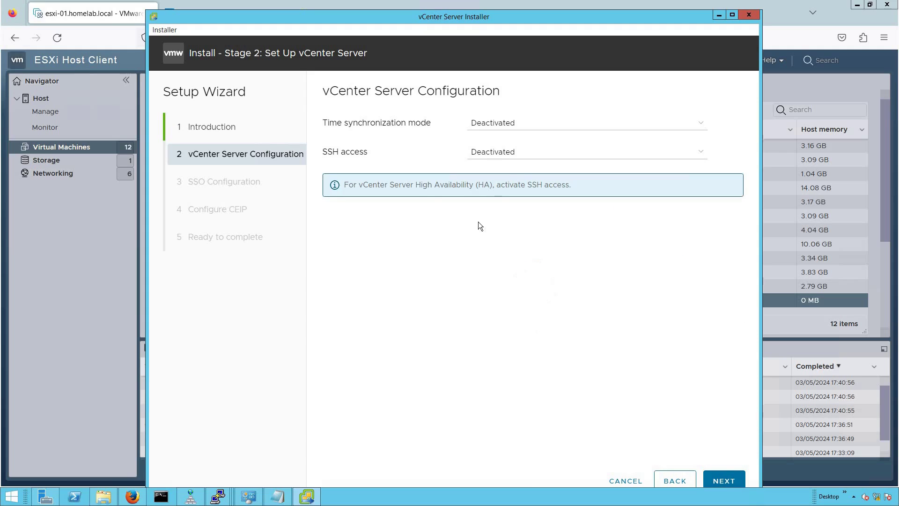
Set time synchronization to NTP server 172.16.10.10, activate SSH access, and continue
{"action": "left_click", "coordinate": [702, 124]}
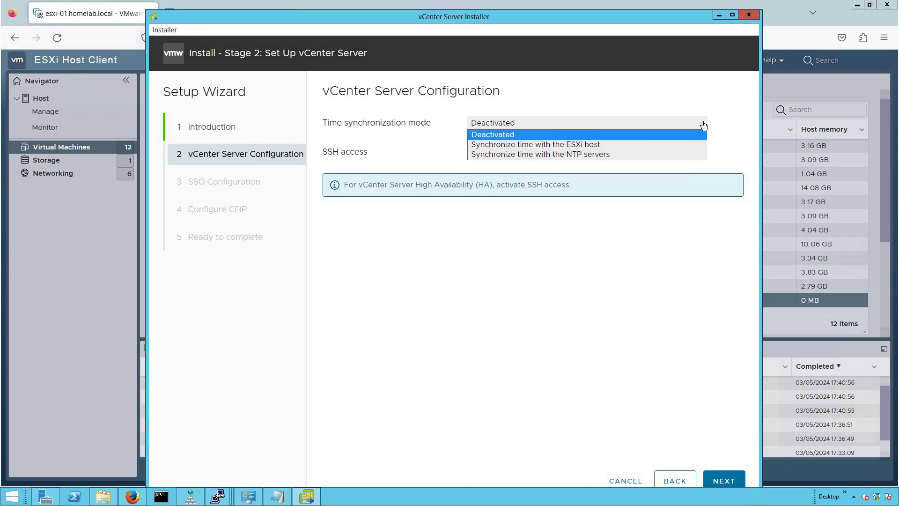
{"action": "left_click", "coordinate": [600, 154]}
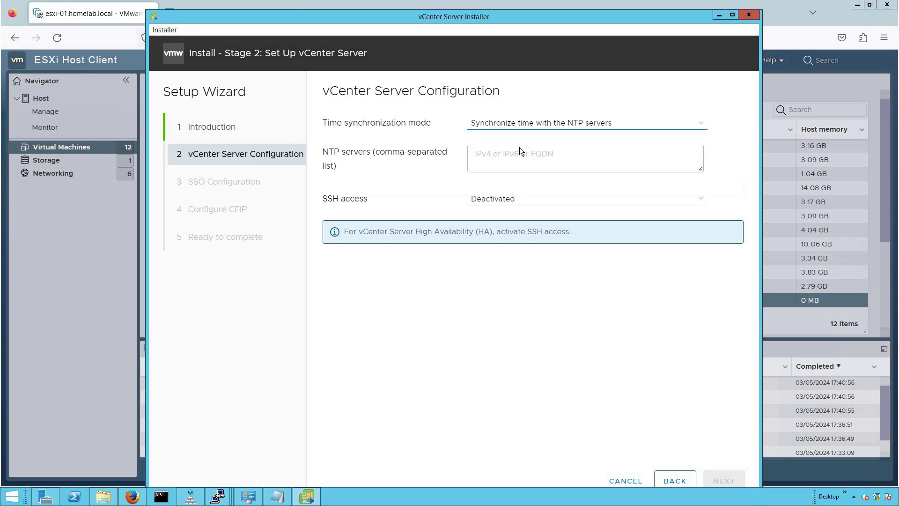
{"action": "left_click", "coordinate": [520, 152]}
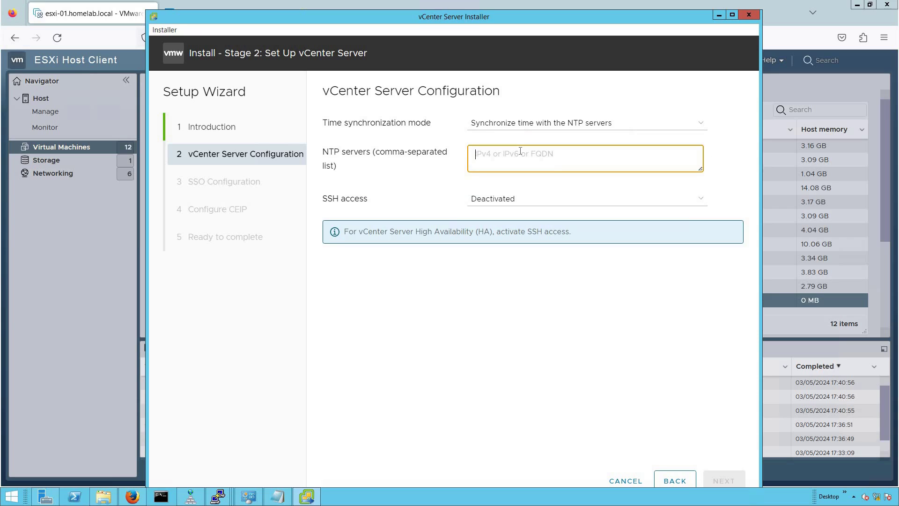
{"action": "type", "text": "172.16.10.10"}
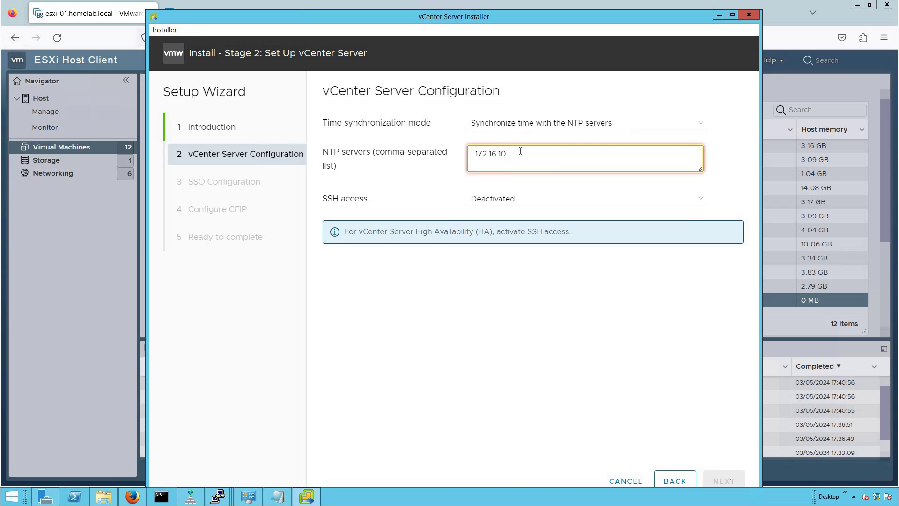
{"action": "left_click", "coordinate": [702, 201]}
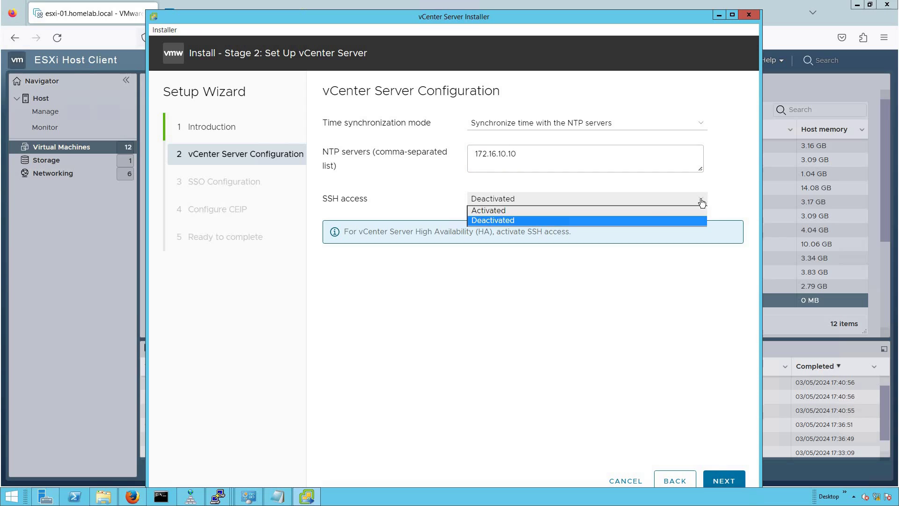
{"action": "left_click", "coordinate": [639, 212]}
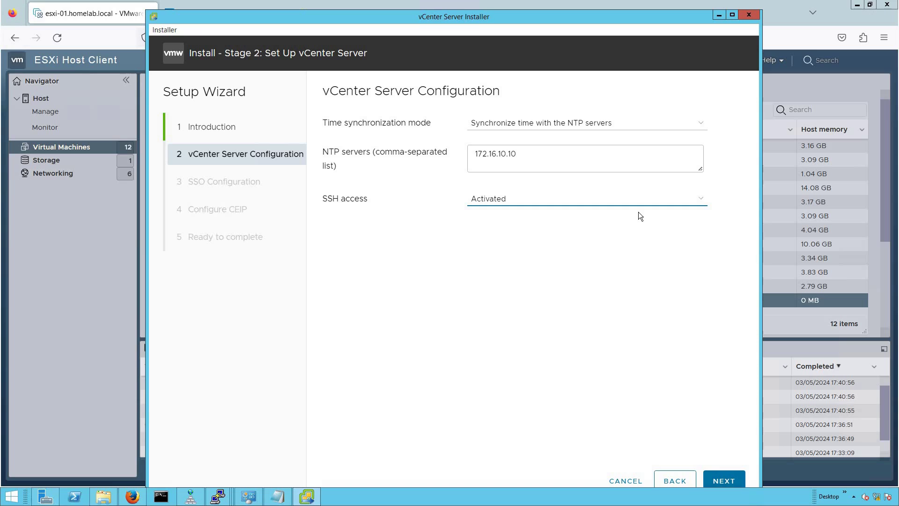
{"action": "left_click", "coordinate": [724, 480]}
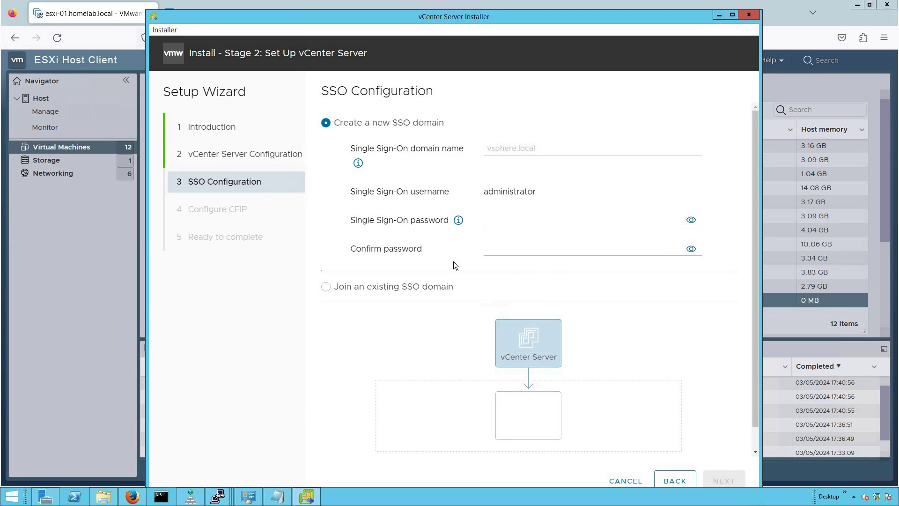
Replace the mistyped vsphere.local with the new SSO domain name govmlab.local
{"action": "left_click", "coordinate": [507, 153]}
{"action": "left_click_drag", "start_coordinate": [342, 138], "coordinate": [473, 161]}
{"action": "type", "text": "vsph"}
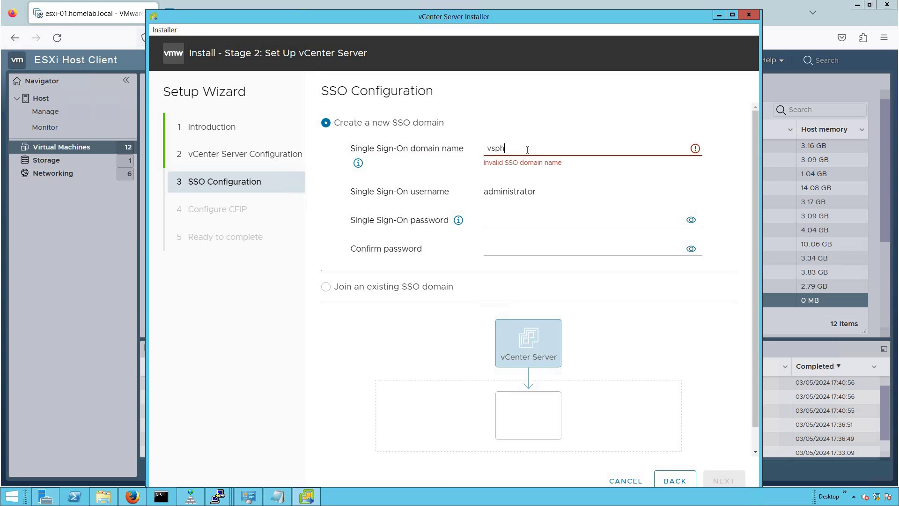
{"action": "type", "text": "ere.local"}
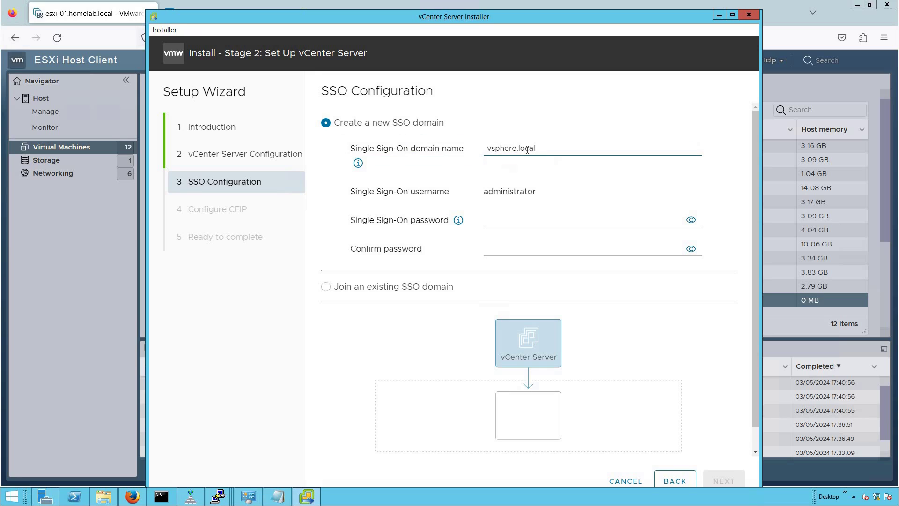
{"action": "key", "text": "ctrl+a"}
{"action": "key", "text": "BackSpace"}
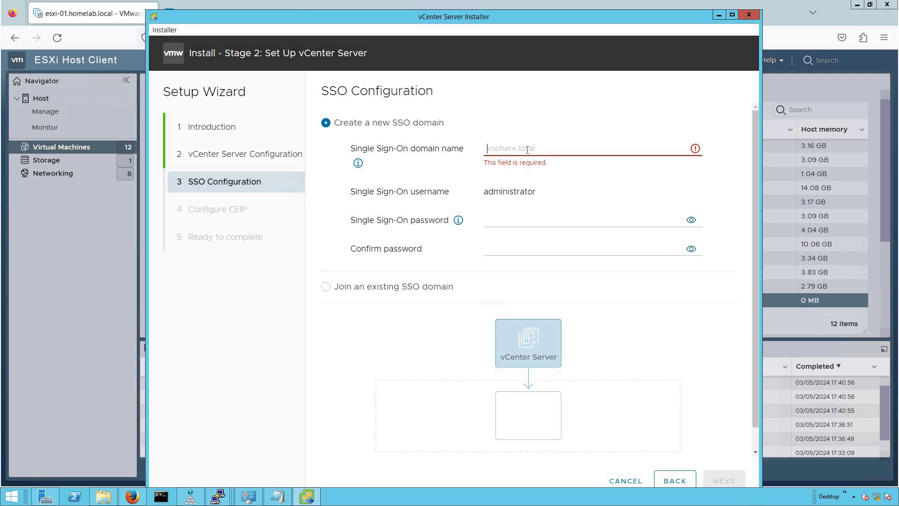
{"action": "type", "text": "govmla"}
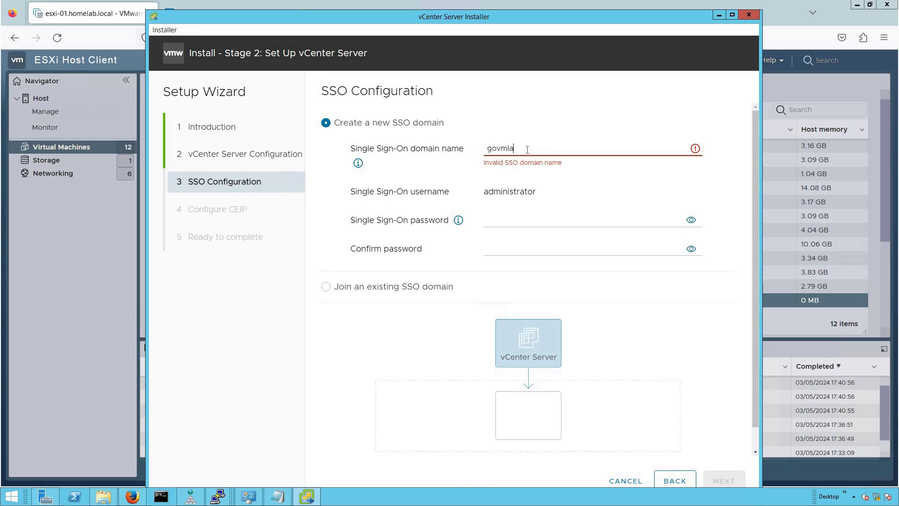
{"action": "type", "text": "b.local"}
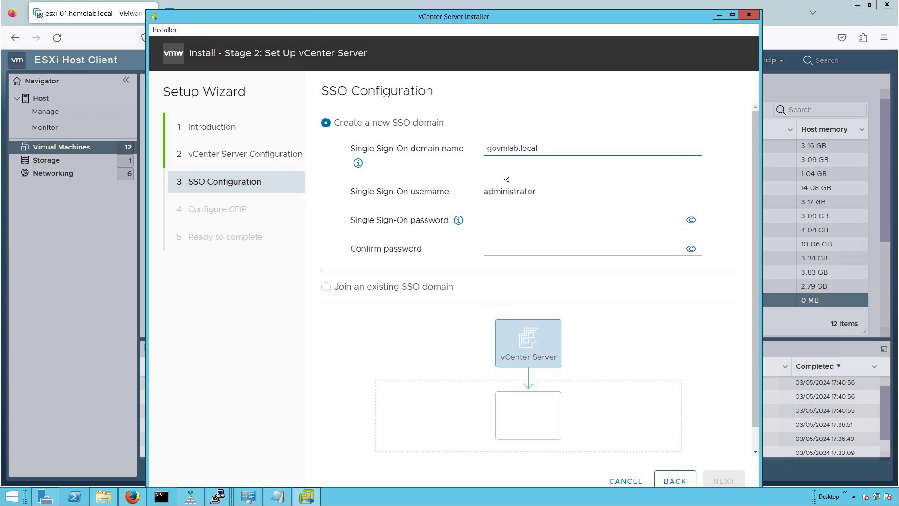
{"action": "left_click", "coordinate": [504, 172]}
Enter the SSO administrator password and type it again to confirm
{"action": "left_click", "coordinate": [501, 221]}
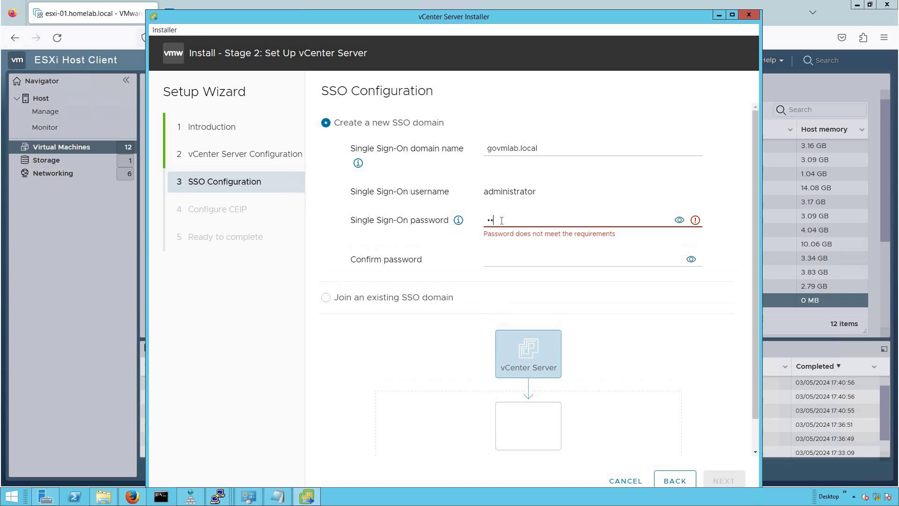
{"action": "left_click", "coordinate": [499, 248]}
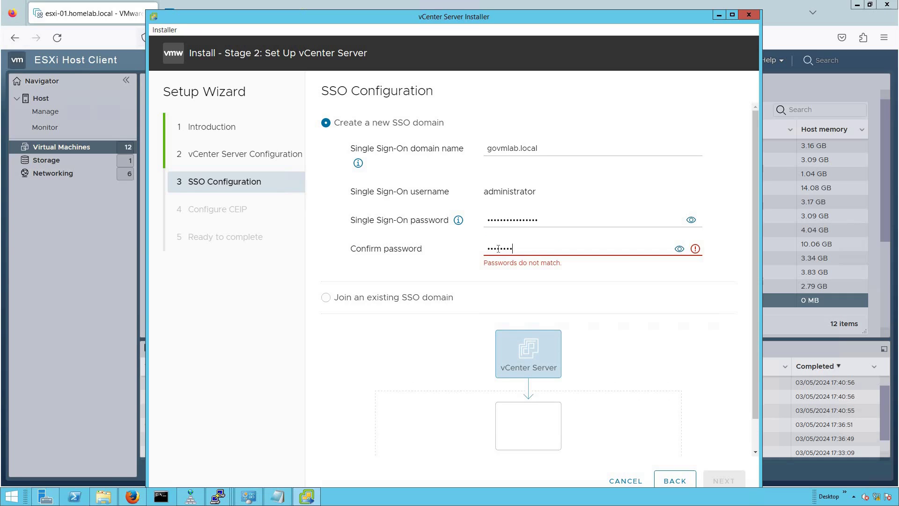
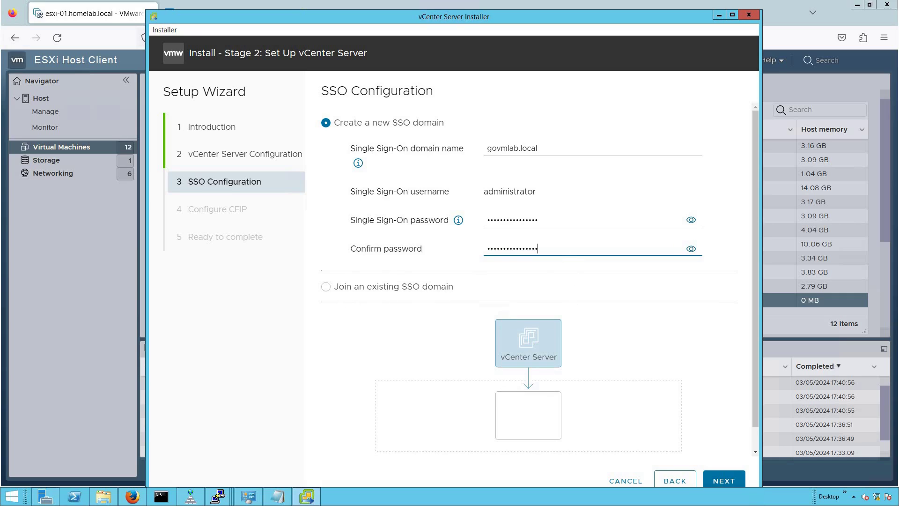
Review the govmlab.local SSO domain and password entries before moving on to CEIP
{"action": "left_click_drag", "start_coordinate": [291, 270], "coordinate": [476, 307]}
{"action": "mouse_move", "coordinate": [335, 126]}
{"action": "left_mouse_down"}
{"action": "mouse_move", "coordinate": [448, 155]}
{"action": "mouse_move", "coordinate": [559, 157]}
{"action": "left_mouse_up"}
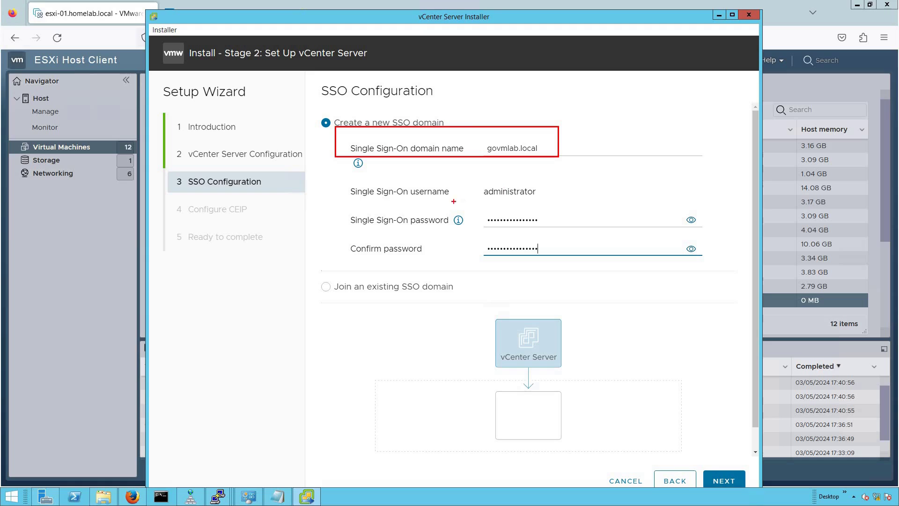
{"action": "mouse_move", "coordinate": [332, 180]}
{"action": "left_mouse_down"}
{"action": "mouse_move", "coordinate": [513, 224]}
{"action": "mouse_move", "coordinate": [628, 273]}
{"action": "left_mouse_up"}
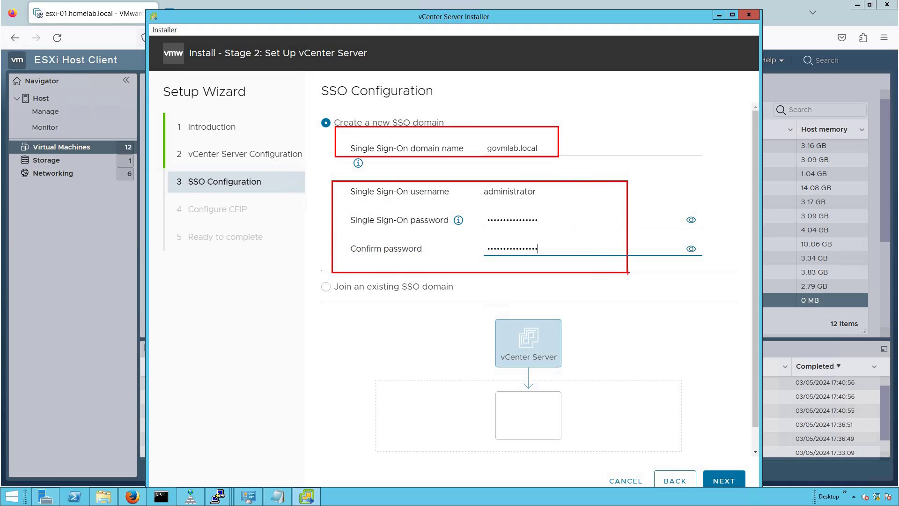
{"action": "key", "text": "Escape"}
On the Configure CEIP page, uncheck Join the Customer Experience Improvement Program
{"action": "left_click", "coordinate": [723, 480]}
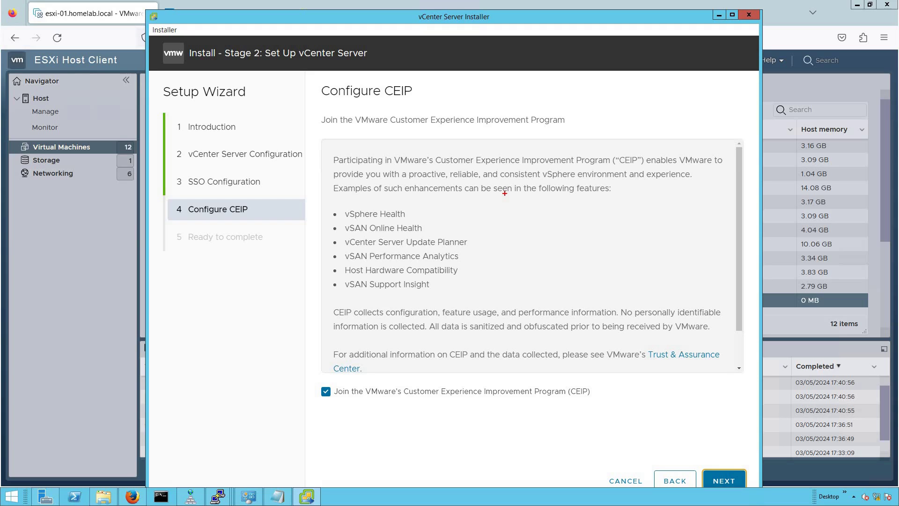
{"action": "left_click", "coordinate": [521, 398]}
Review the Ready to complete summary of Network, vCenter Server and SSO settings, then finish Stage 2
{"action": "left_click", "coordinate": [724, 480]}
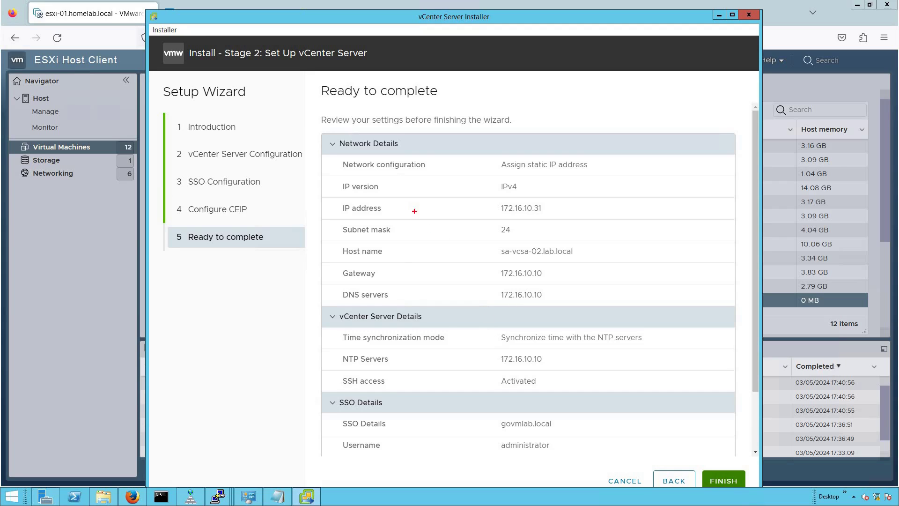
{"action": "mouse_move", "coordinate": [319, 129]}
{"action": "left_mouse_down"}
{"action": "mouse_move", "coordinate": [366, 164]}
{"action": "mouse_move", "coordinate": [525, 234]}
{"action": "mouse_move", "coordinate": [632, 293]}
{"action": "left_mouse_up"}
{"action": "key", "text": "e"}
{"action": "mouse_move", "coordinate": [335, 300]}
{"action": "left_mouse_down"}
{"action": "mouse_move", "coordinate": [401, 340]}
{"action": "mouse_move", "coordinate": [638, 397]}
{"action": "left_mouse_up"}
{"action": "key", "text": "e"}
{"action": "mouse_move", "coordinate": [324, 390]}
{"action": "left_mouse_down"}
{"action": "mouse_move", "coordinate": [481, 442]}
{"action": "mouse_move", "coordinate": [589, 461]}
{"action": "left_mouse_up"}
{"action": "key", "text": "Escape"}
{"action": "left_click", "coordinate": [728, 483]}
Accept the warning and wait until Stage 2 reports the vCenter Server set up successfully
{"action": "left_click", "coordinate": [589, 306]}
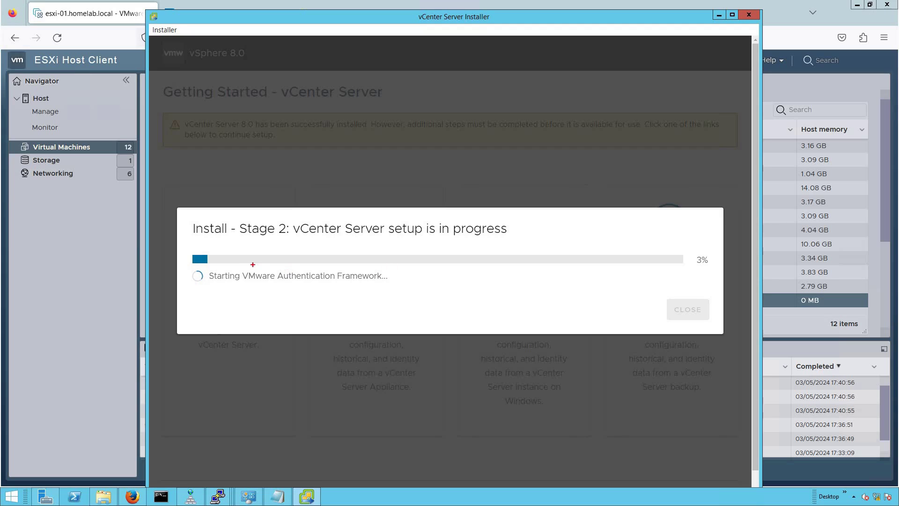
{"action": "left_click_drag", "start_coordinate": [186, 269], "coordinate": [418, 302]}
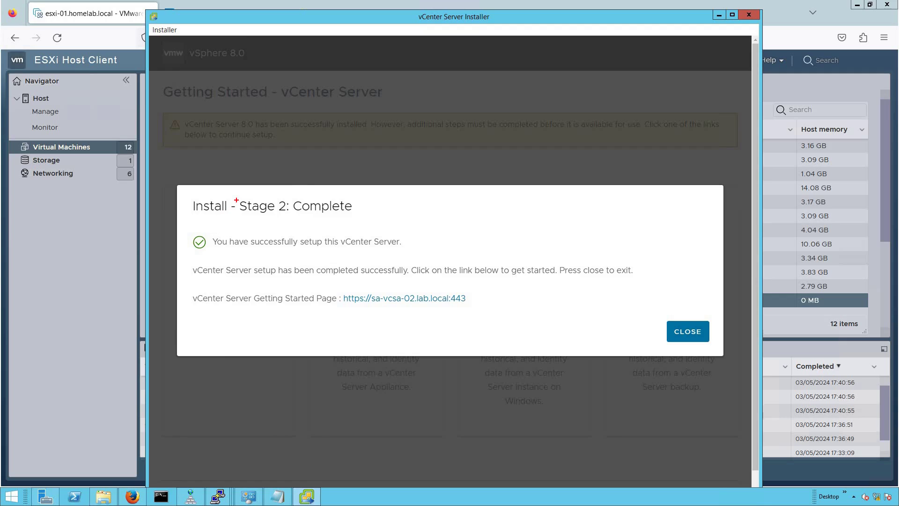
{"action": "left_click_drag", "start_coordinate": [238, 198], "coordinate": [361, 217]}
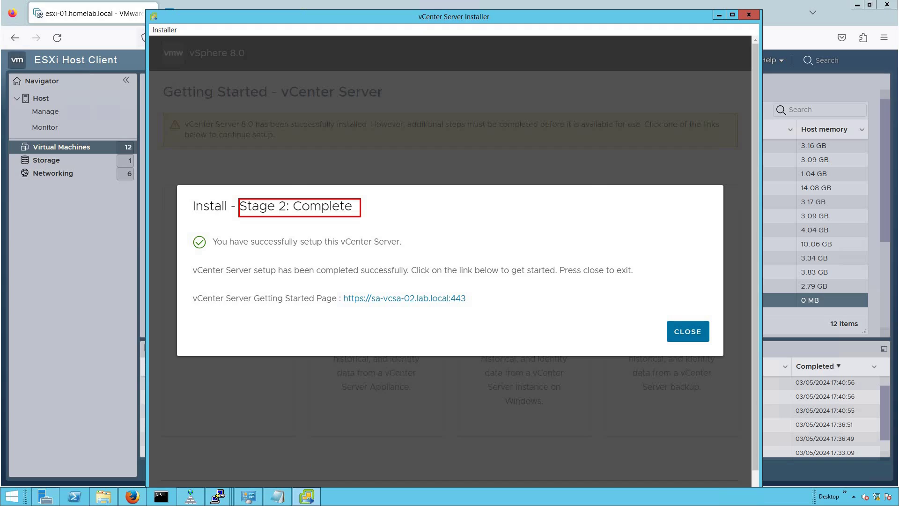
{"action": "left_click_drag", "start_coordinate": [202, 233], "coordinate": [459, 260]}
{"action": "key", "text": "Escape"}
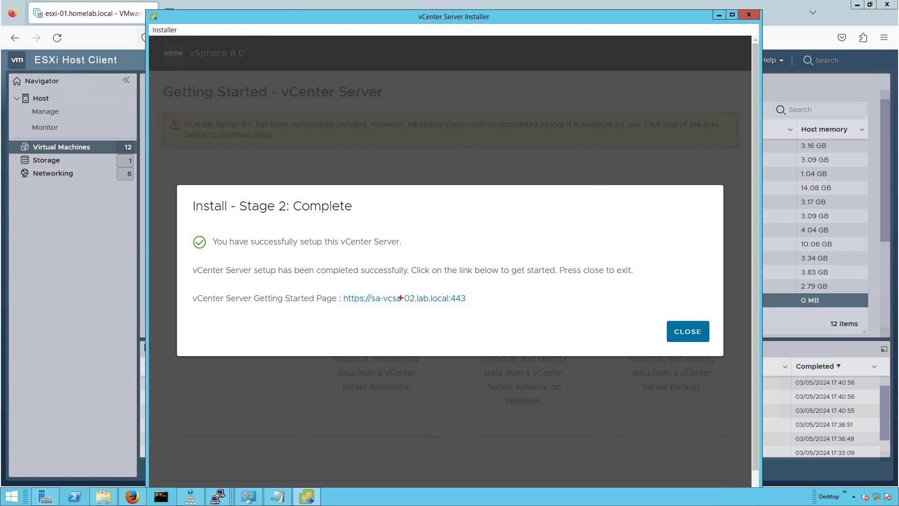
{"action": "left_click_drag", "start_coordinate": [333, 285], "coordinate": [487, 315]}
{"action": "key", "text": "Escape"}
{"action": "left_click", "coordinate": [423, 304]}
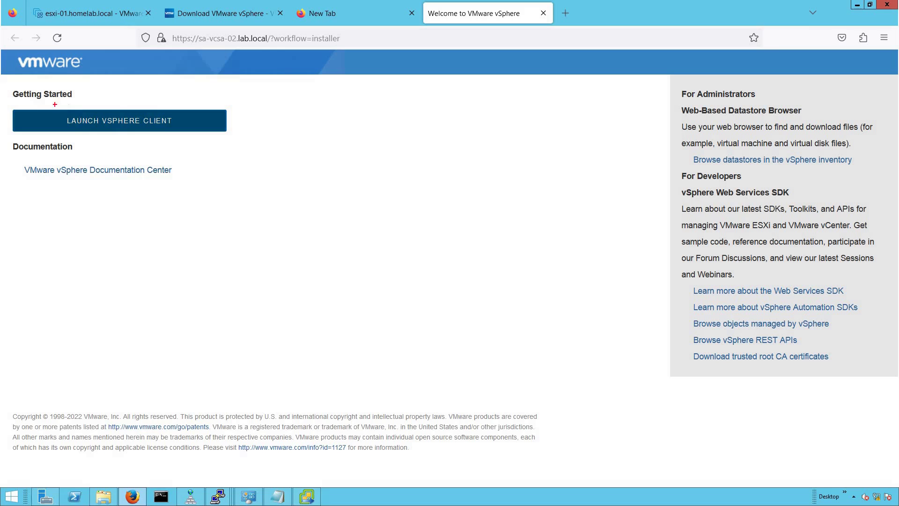
Launch the vSphere Client from the Welcome to VMware vSphere page
{"action": "left_click_drag", "start_coordinate": [8, 101], "coordinate": [317, 163]}
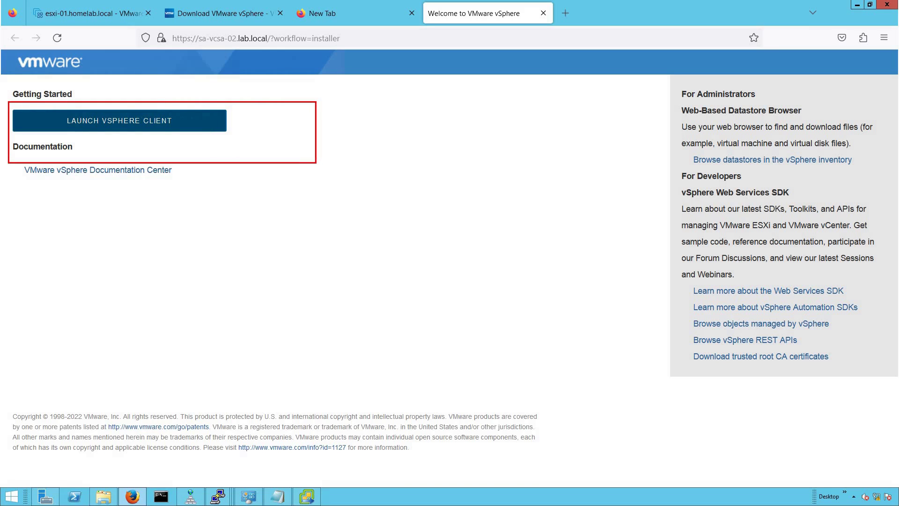
{"action": "key", "text": "Escape"}
{"action": "left_click", "coordinate": [191, 122]}
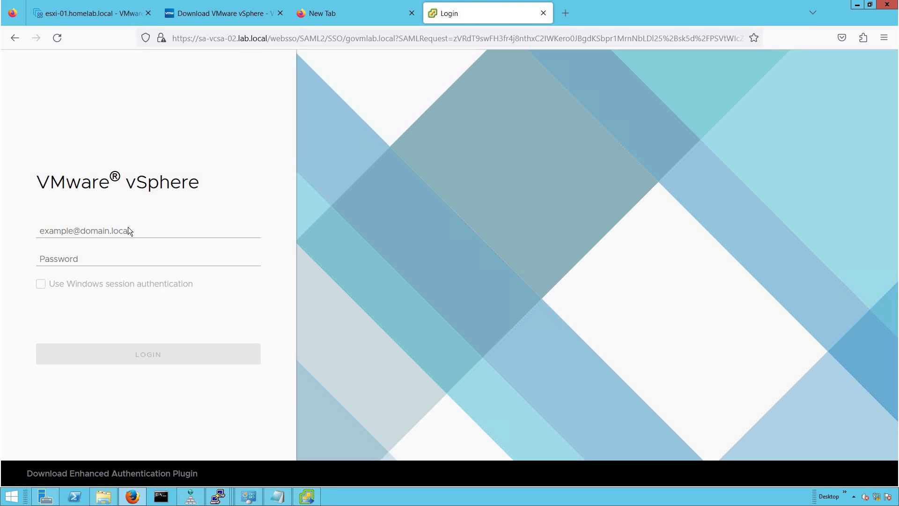
Enter the govmlab.local SSO administrator username and its password on the login form
{"action": "left_click", "coordinate": [130, 231]}
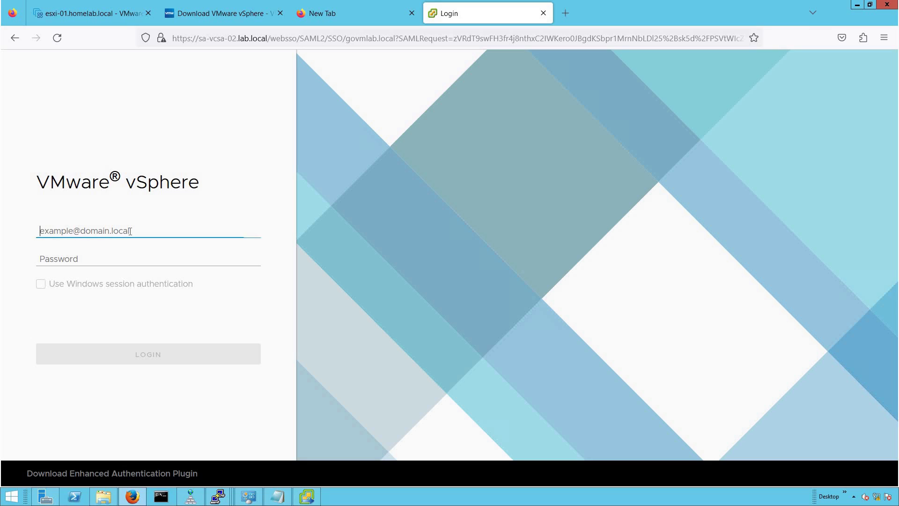
{"action": "type", "text": "A"}
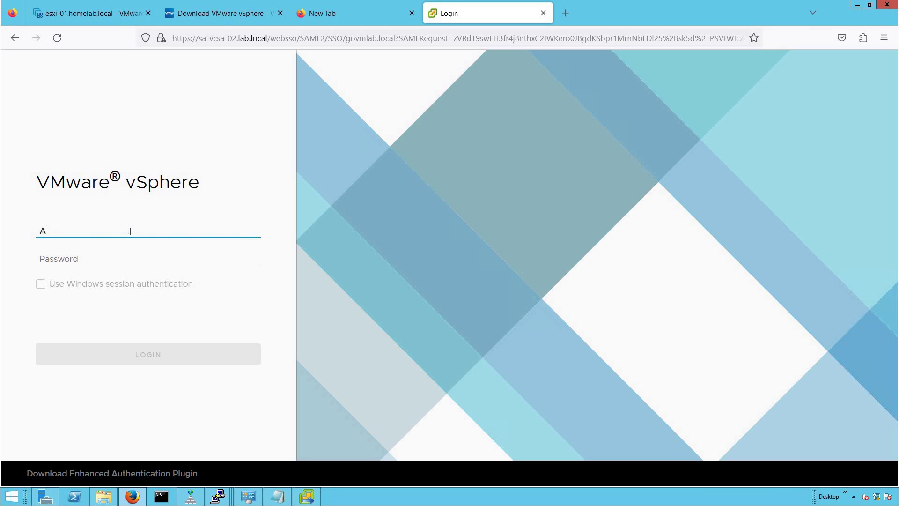
{"action": "type", "text": "dministrator@"}
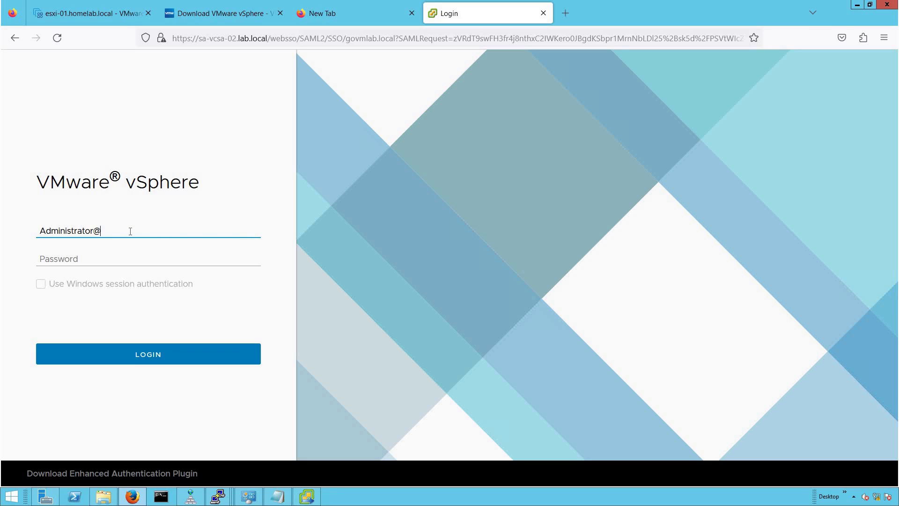
{"action": "type", "text": "govmlab.local"}
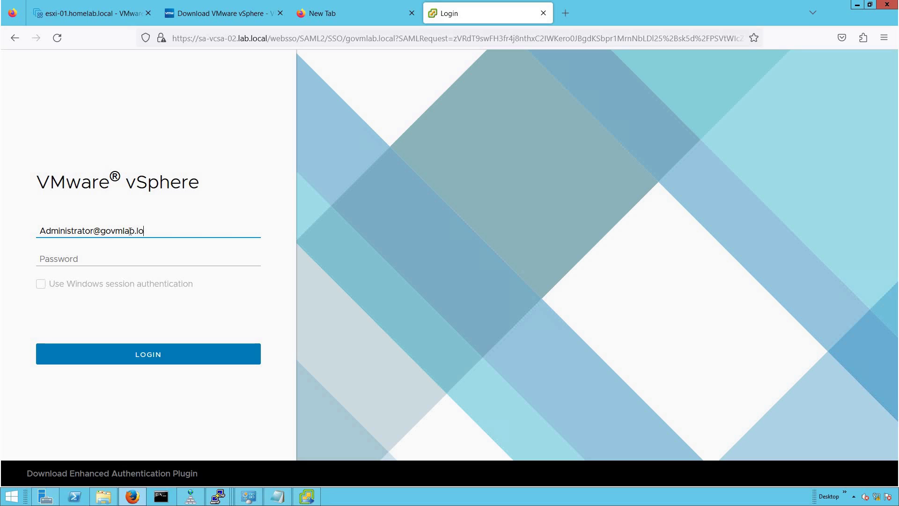
{"action": "left_click", "coordinate": [123, 260]}
{"action": "type", "text": "•••••••••"}
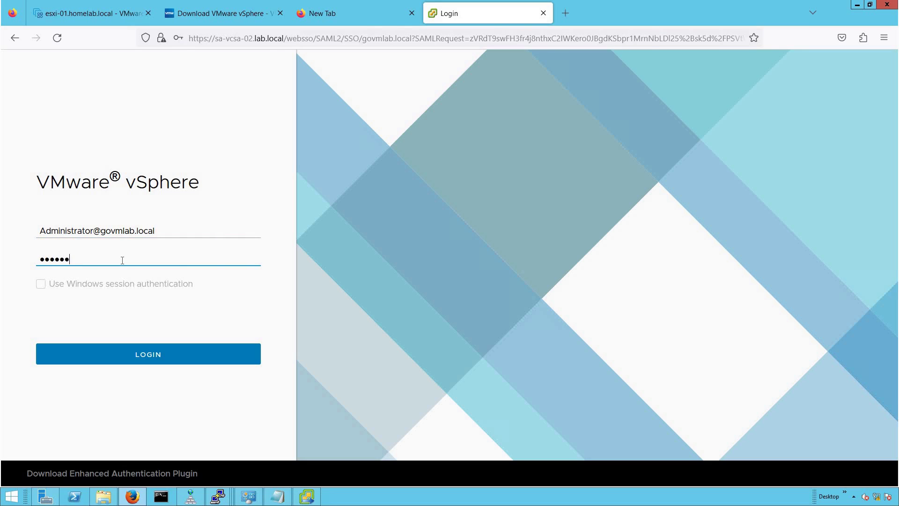
{"action": "type", "text": "••••••••"}
Sign in to the vSphere Client for sa-vcsa-02.lab.local
{"action": "left_click", "coordinate": [151, 355]}
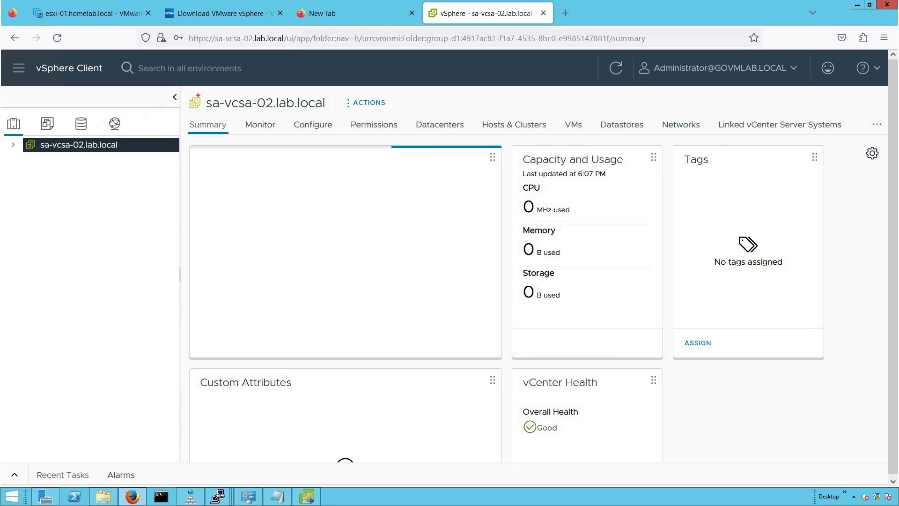
{"action": "left_click_drag", "start_coordinate": [183, 94], "coordinate": [347, 114]}
{"action": "mouse_move", "coordinate": [634, 48]}
{"action": "left_mouse_down"}
{"action": "mouse_move", "coordinate": [742, 87]}
{"action": "mouse_move", "coordinate": [819, 93]}
{"action": "left_mouse_up"}
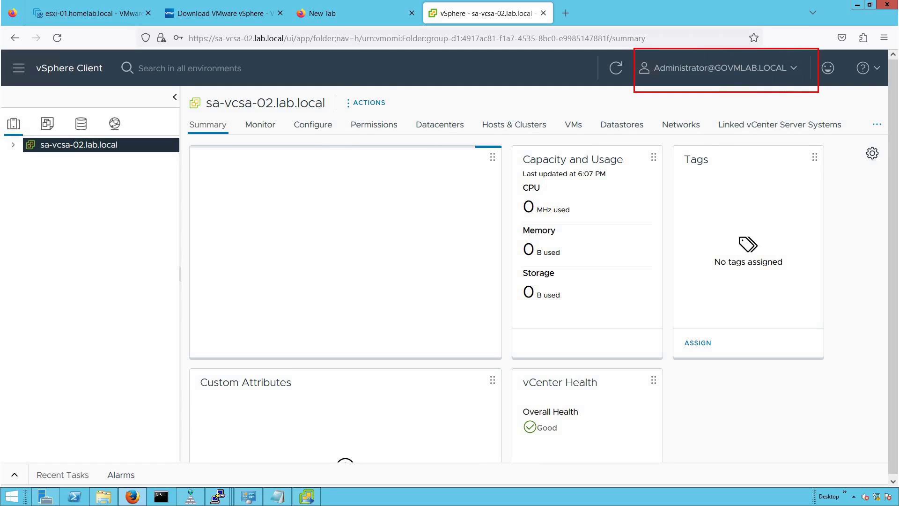
Confirm version 8.0.1.00000 under About VMware vSphere, then expand the sa-vcsa-02.lab.local inventory
{"action": "left_click", "coordinate": [864, 68]}
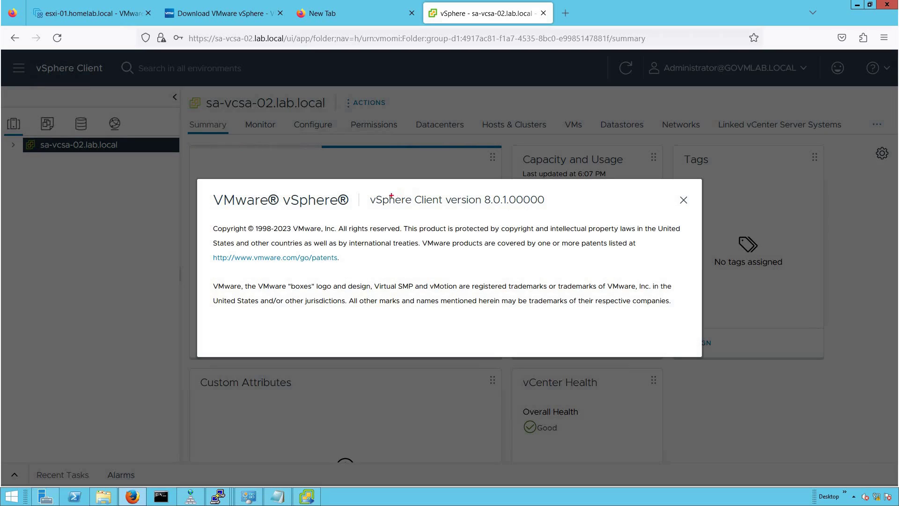
{"action": "mouse_move", "coordinate": [183, 192]}
{"action": "left_mouse_down"}
{"action": "mouse_move", "coordinate": [296, 210]}
{"action": "mouse_move", "coordinate": [561, 221]}
{"action": "left_mouse_up"}
{"action": "left_click", "coordinate": [683, 200]}
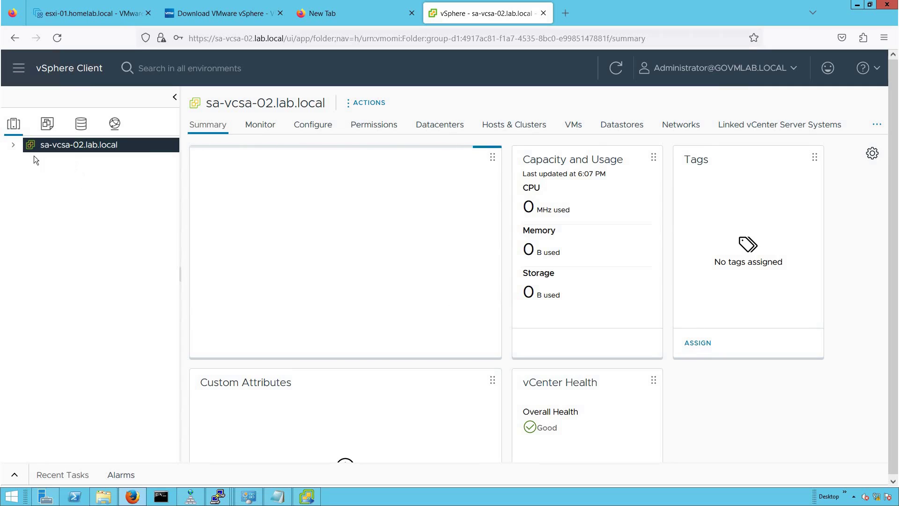
{"action": "left_click", "coordinate": [13, 145]}
Create a new datacenter named SA-Datacenter under sa-vcsa-02.lab.local
{"action": "right_click", "coordinate": [107, 153]}
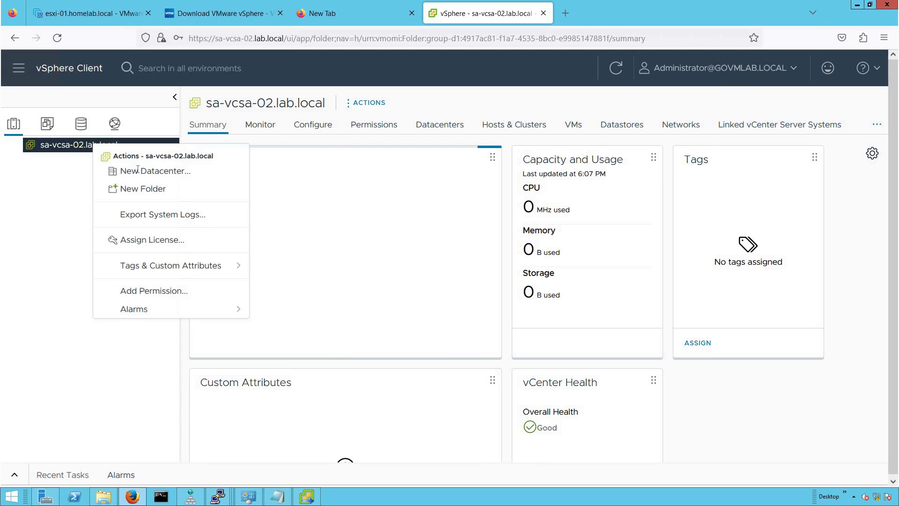
{"action": "left_click", "coordinate": [120, 170]}
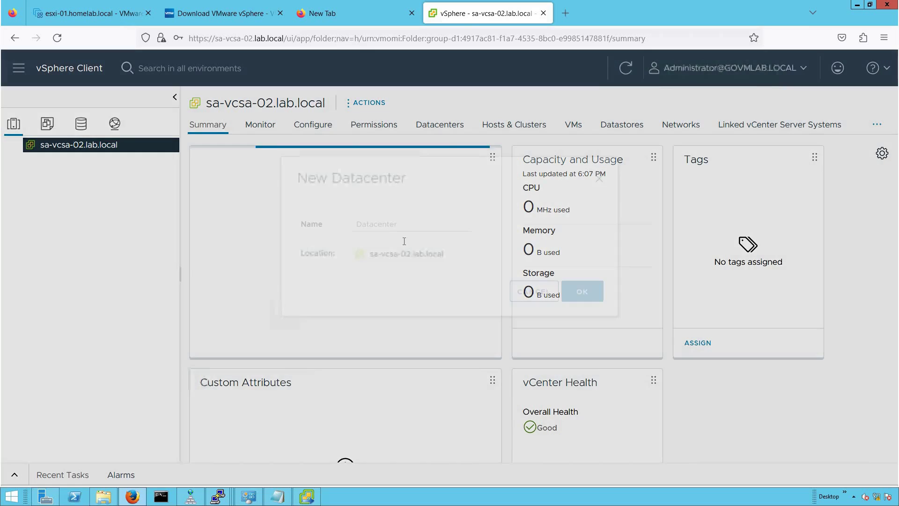
{"action": "type", "text": "SA-"}
{"action": "key", "text": "ctrl+a"}
{"action": "type", "text": "SA-"}
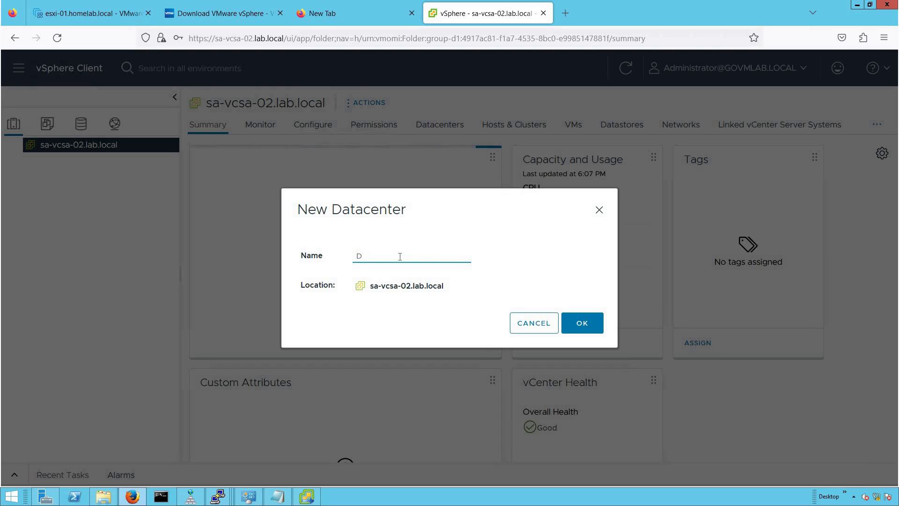
{"action": "type", "text": "Datacenter"}
{"action": "left_click", "coordinate": [581, 324]}
View the SA-Datacenter summary, then log out of the vSphere Client
{"action": "left_click", "coordinate": [75, 161]}
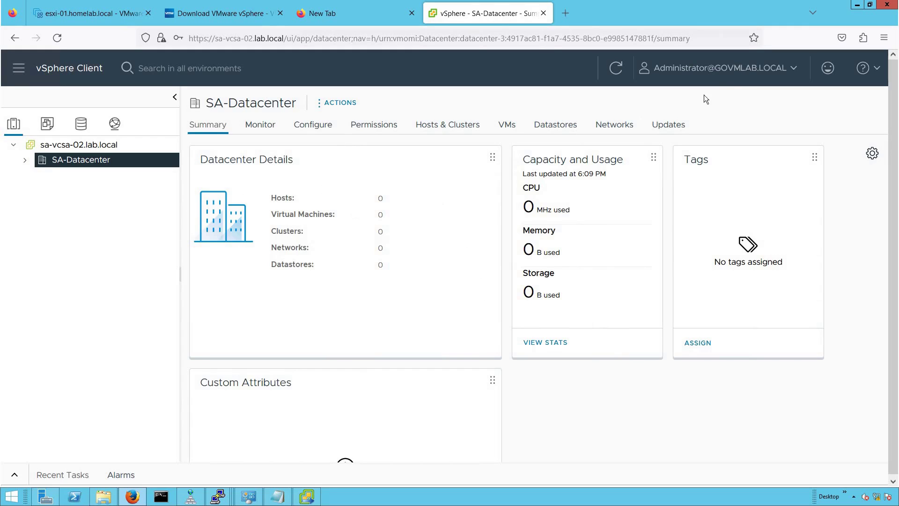
{"action": "left_click", "coordinate": [793, 68]}
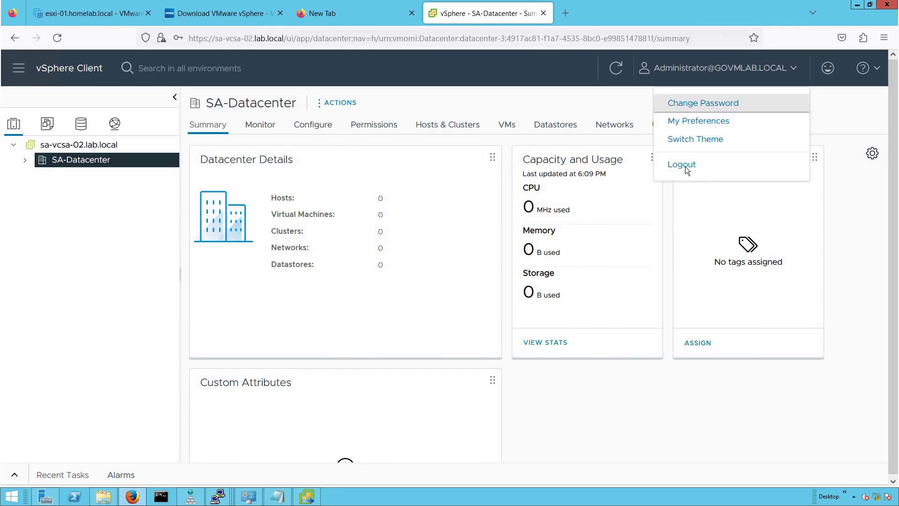
{"action": "left_click", "coordinate": [685, 167]}
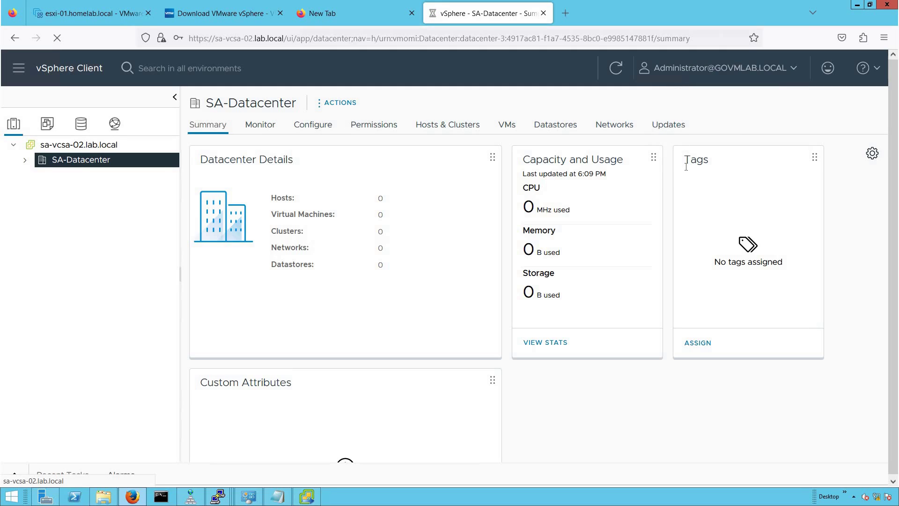